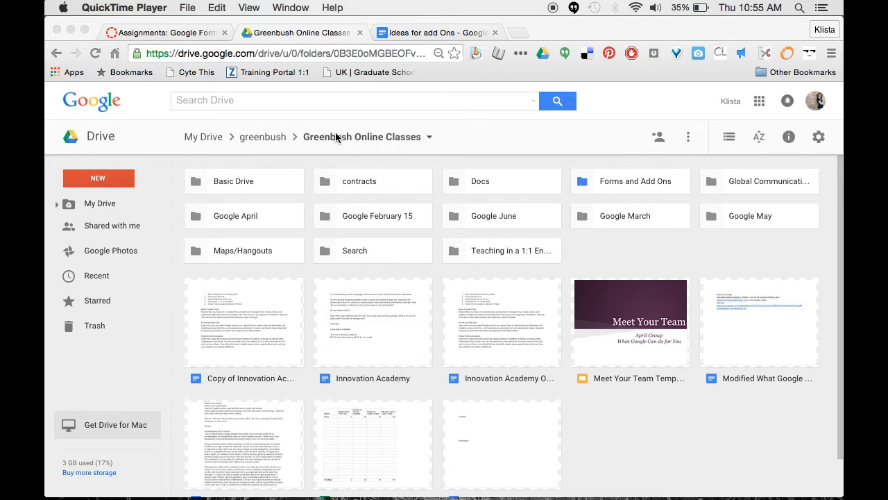
- Create a new Google Form inside the Forms and Add Ons folder of Greenbush Online Classes
double_click(617, 183)
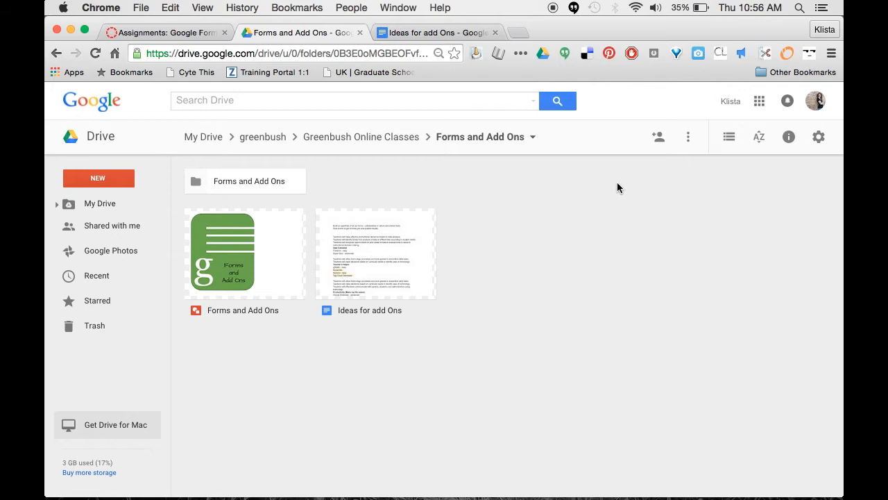
left_click(122, 184)
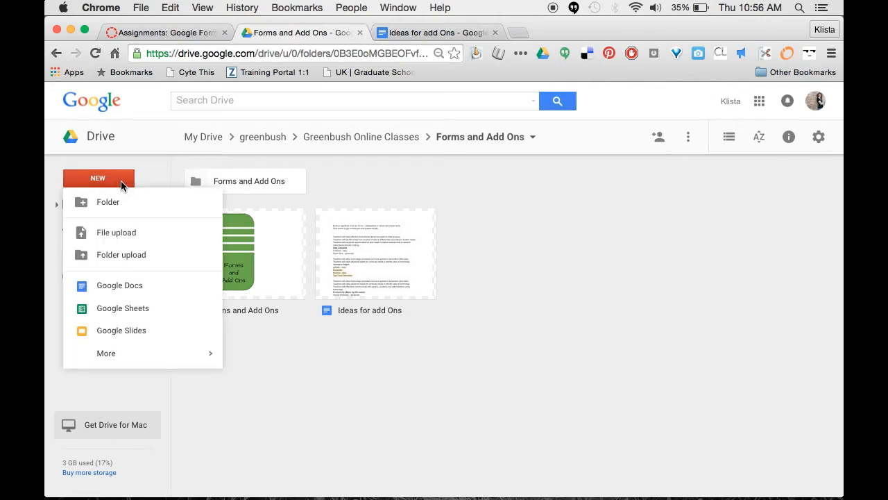
mouse_move(127, 358)
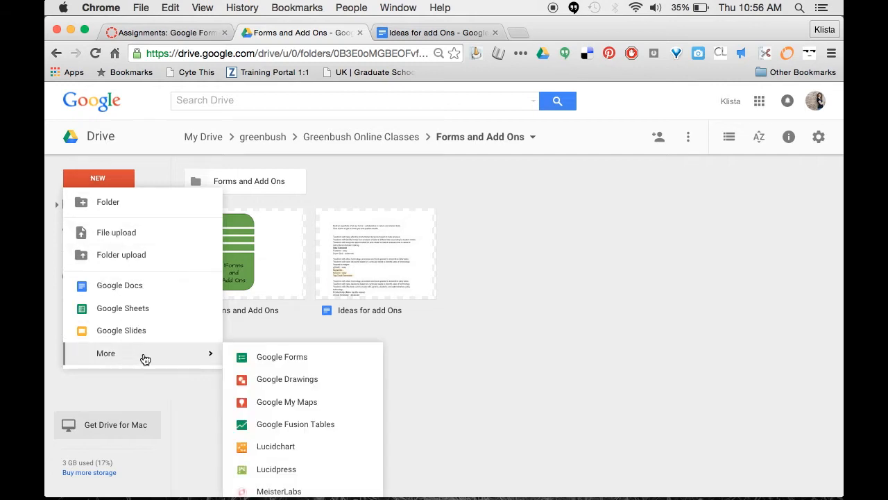
left_click(259, 358)
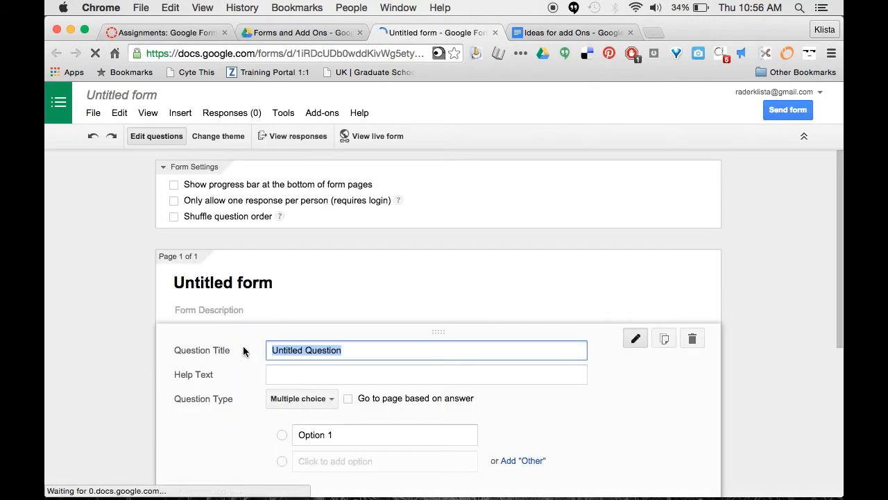
- Rename the untitled form as "Getting to Know You"
left_click(149, 101)
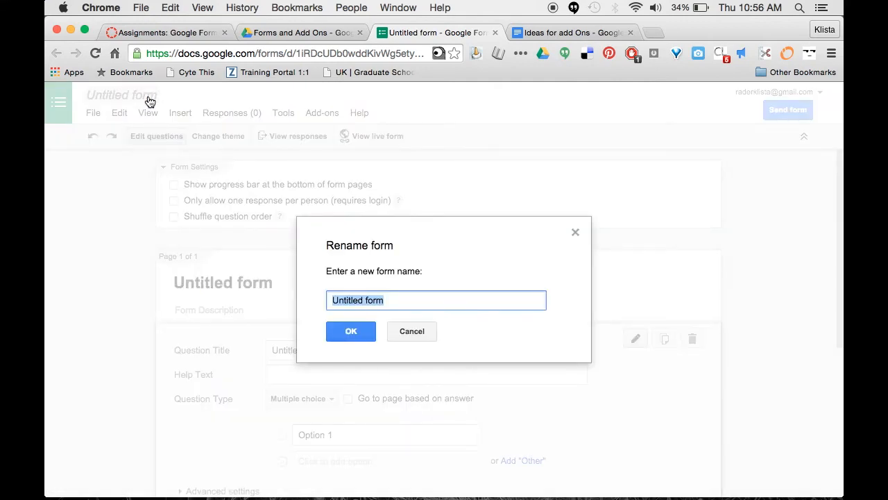
type("Get")
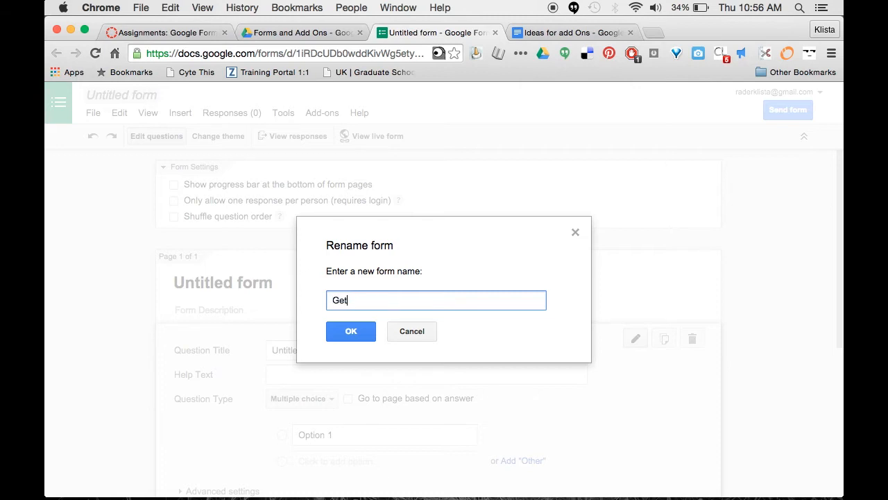
type("ting to Know You")
left_click(350, 331)
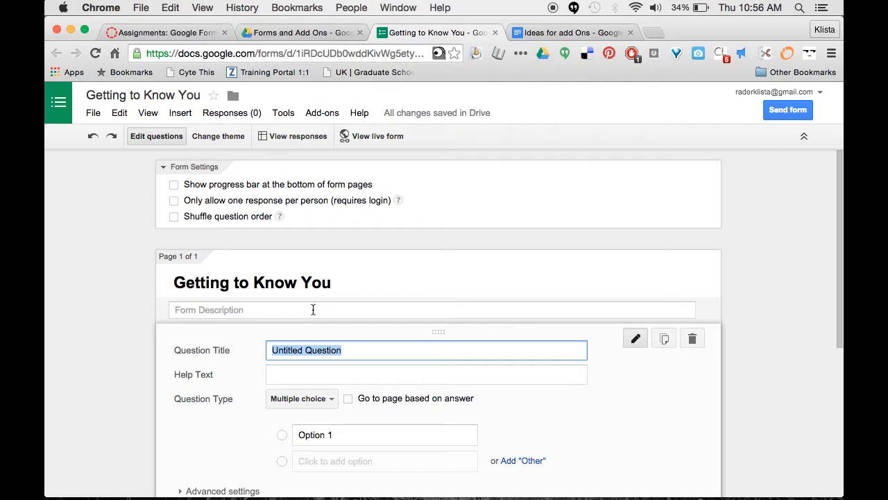
- Enter the form description "Information for our new online course participants."
left_click(313, 310)
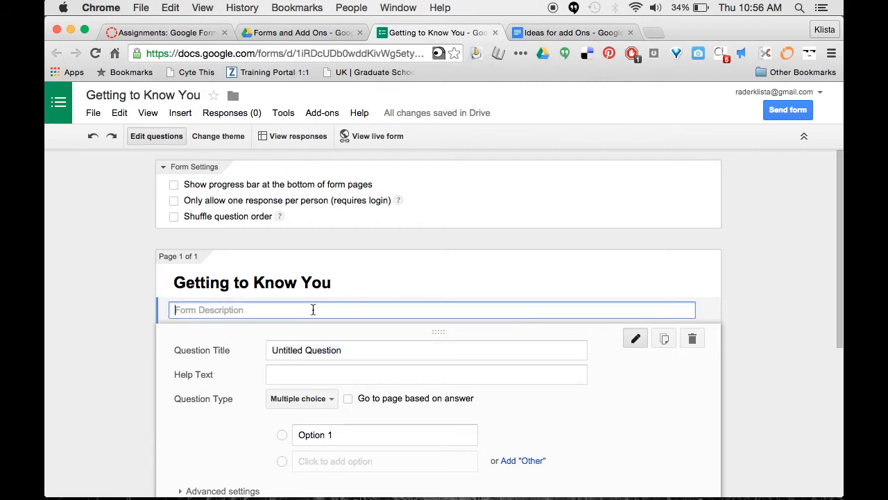
type("Information for o")
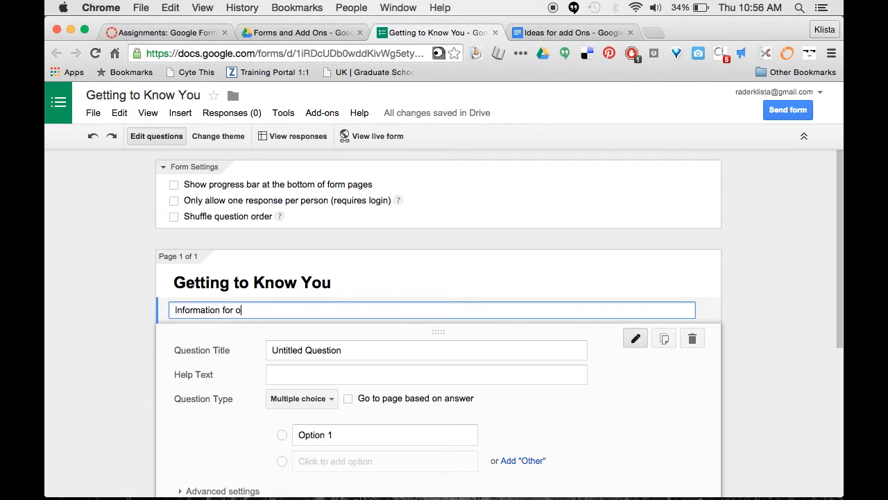
type("ur new online course participants.")
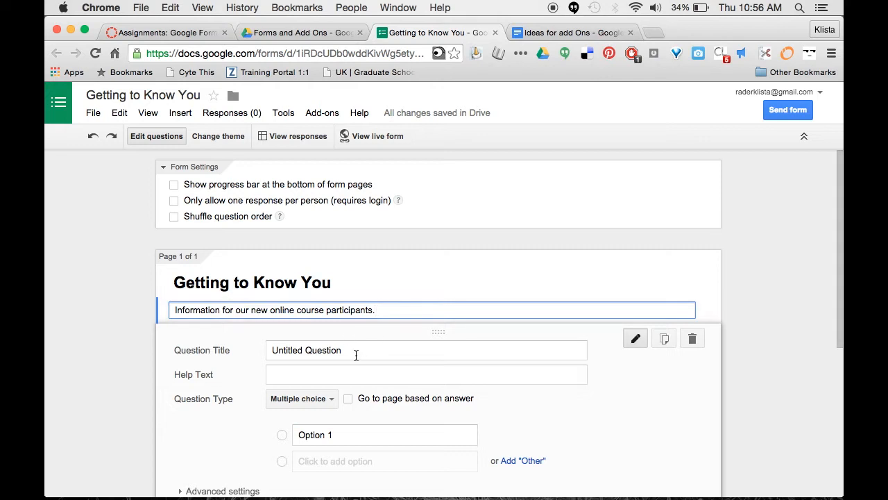
- Replace the first question's title with "What is your first name?"
scroll(123, 379, "down", 1)
scroll(123, 379, "down", 1)
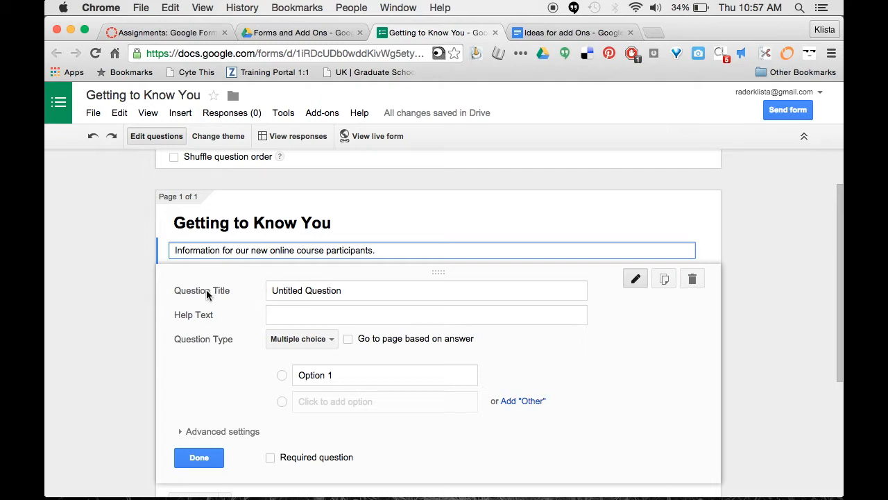
left_click(324, 289)
left_click(352, 295)
left_click_drag(352, 295, 253, 285)
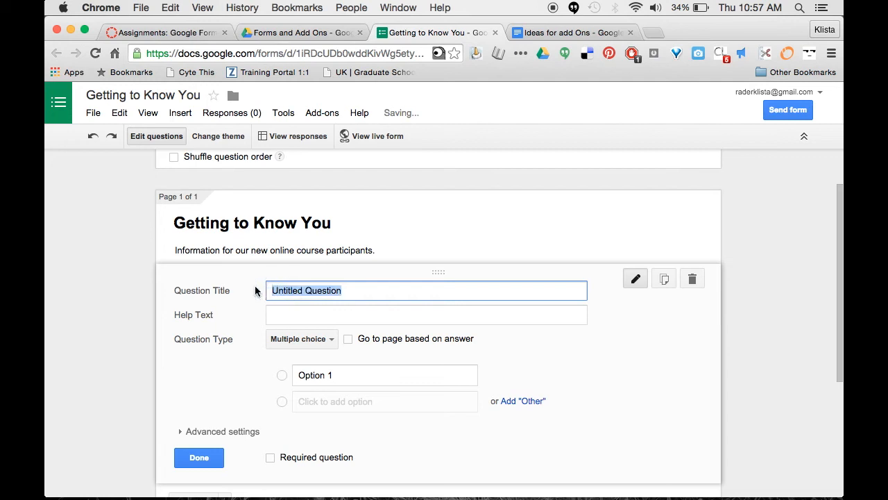
type("What is ")
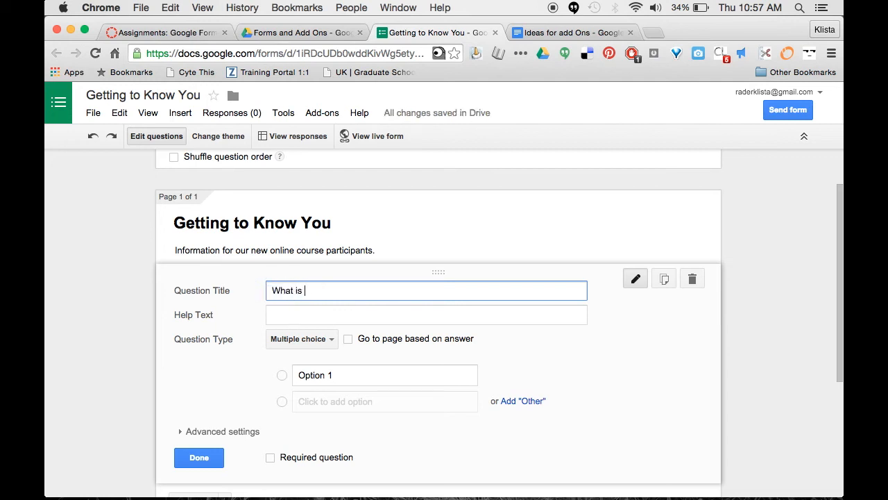
type("your first name?")
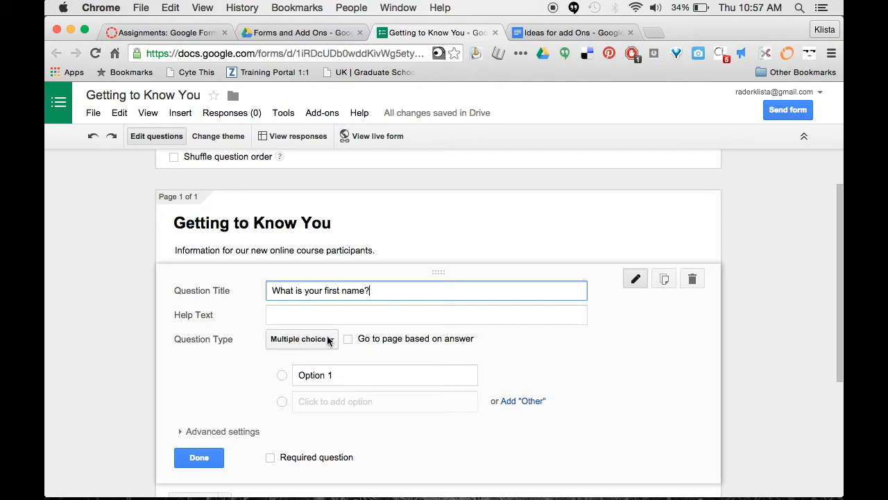
- Set the first-name question's type to Text, make it required and finish editing it
left_click(329, 340)
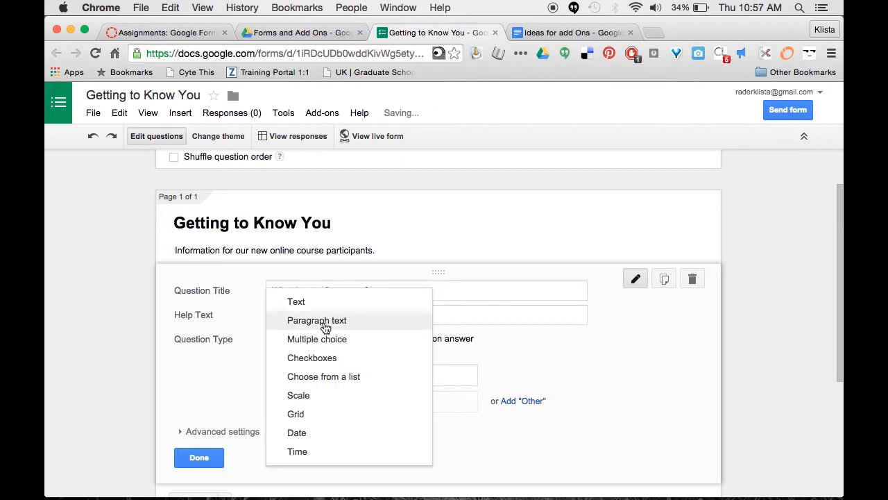
left_click(323, 301)
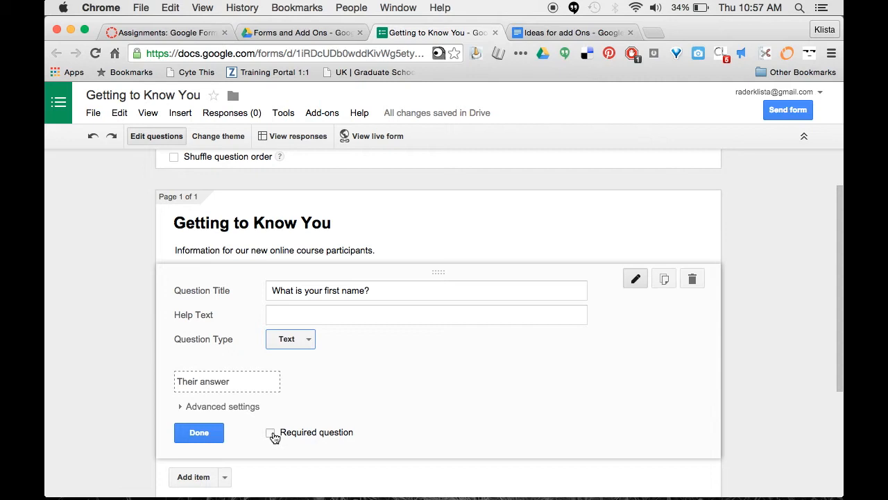
left_click(271, 434)
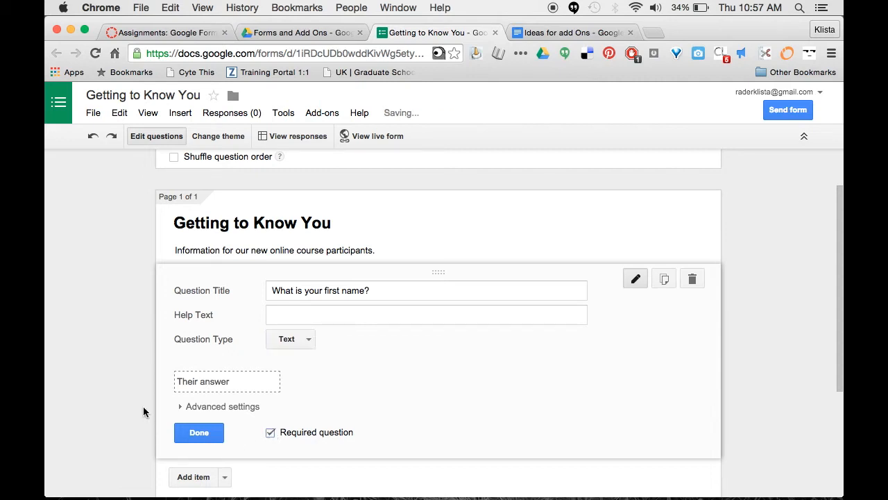
scroll(143, 412, "down", 2)
scroll(143, 412, "down", 2)
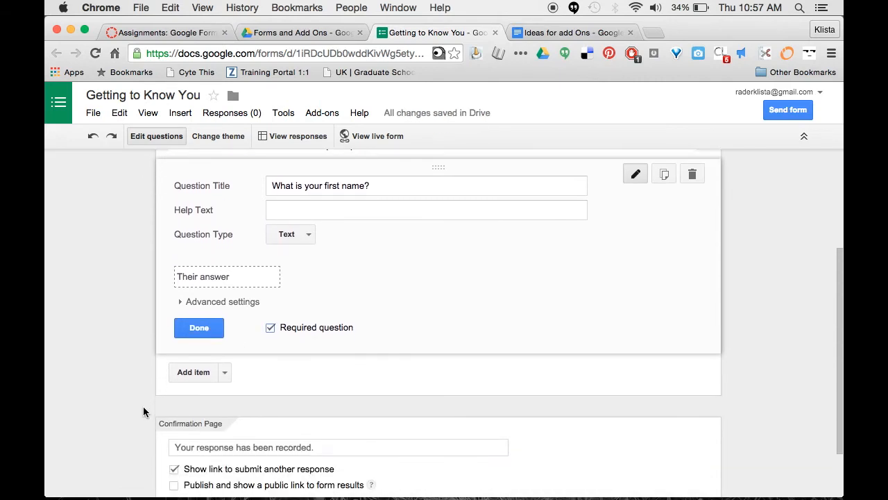
left_click(200, 330)
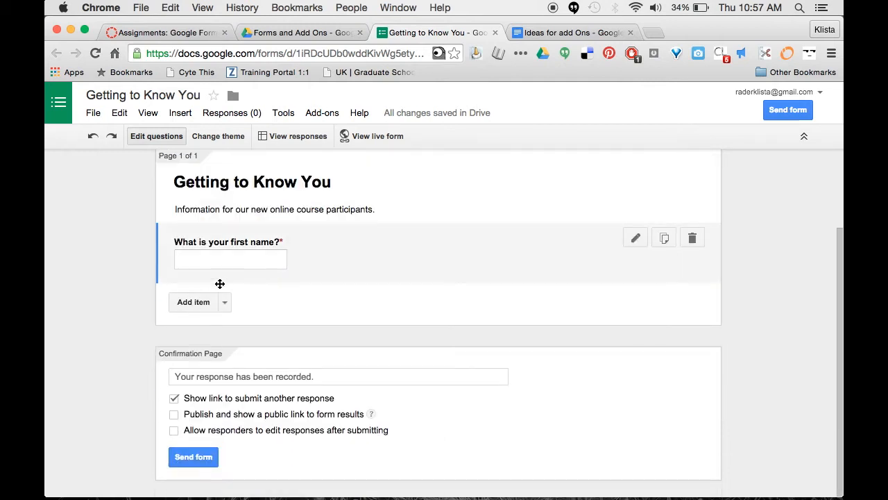
- Add a required Text question titled "What is your last name?"
left_click(225, 303)
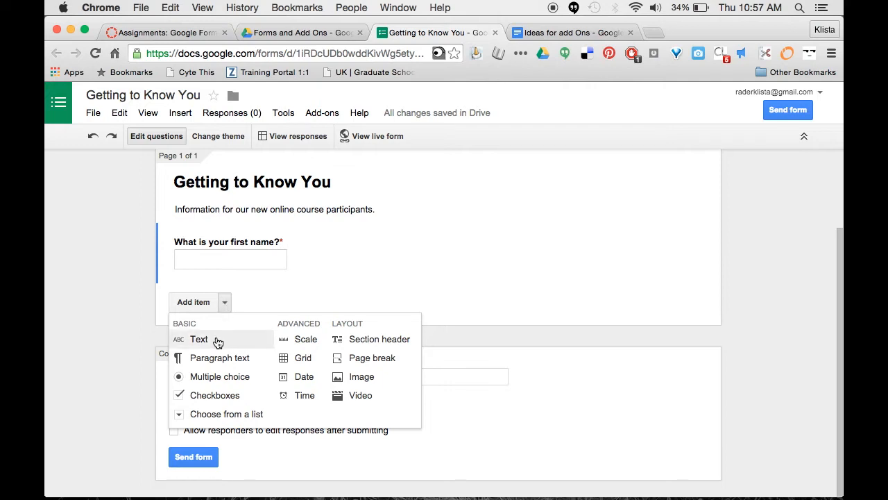
left_click(199, 339)
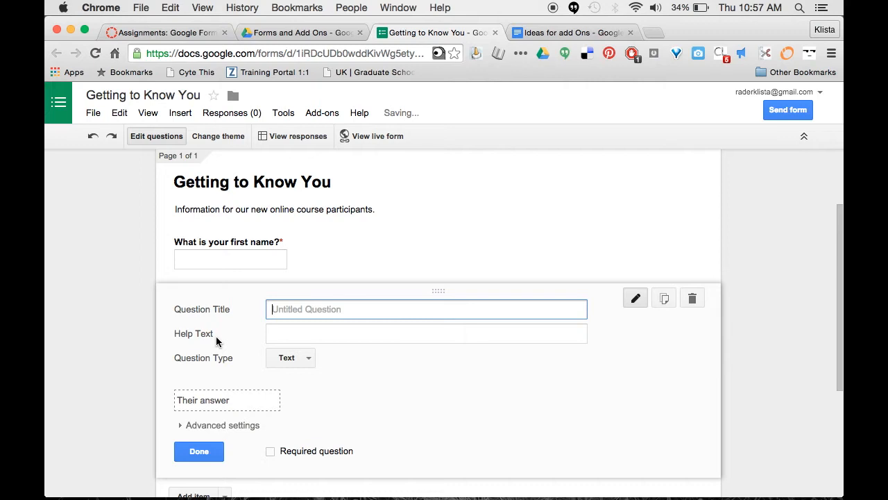
type("What is your ")
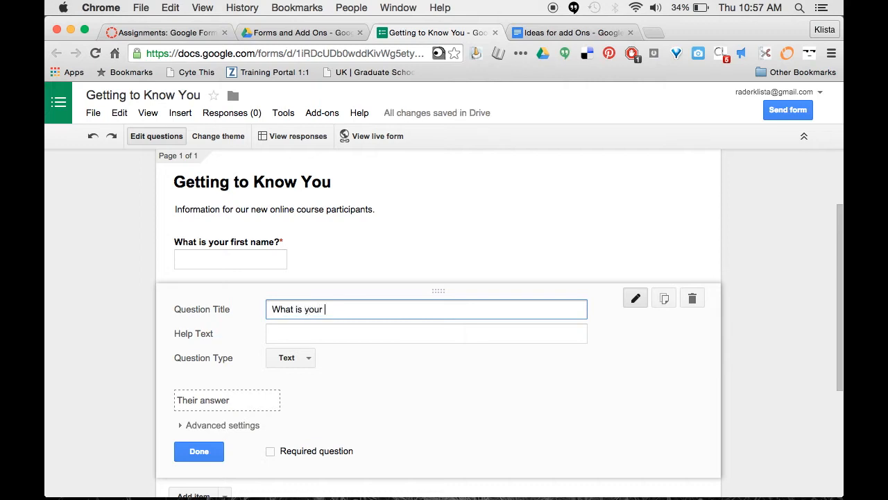
type("last name?")
left_click(270, 451)
left_click(209, 453)
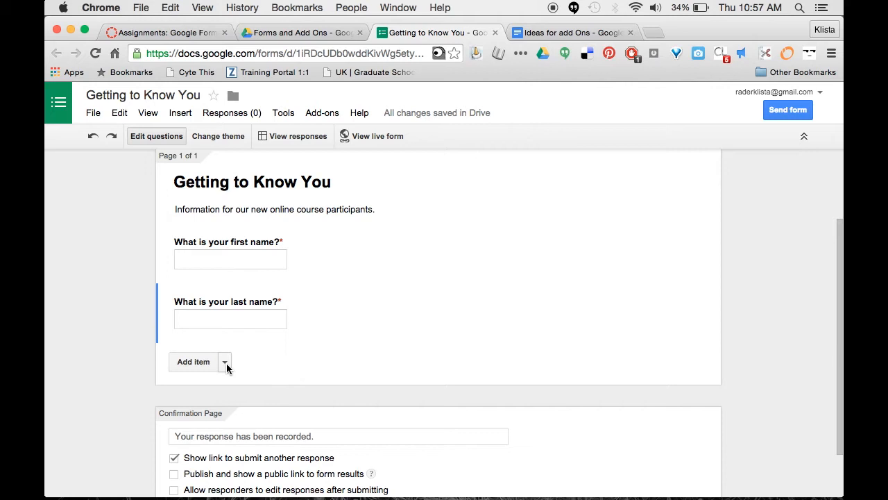
- Add a required Text question titled "What is your email address?"
left_click(225, 362)
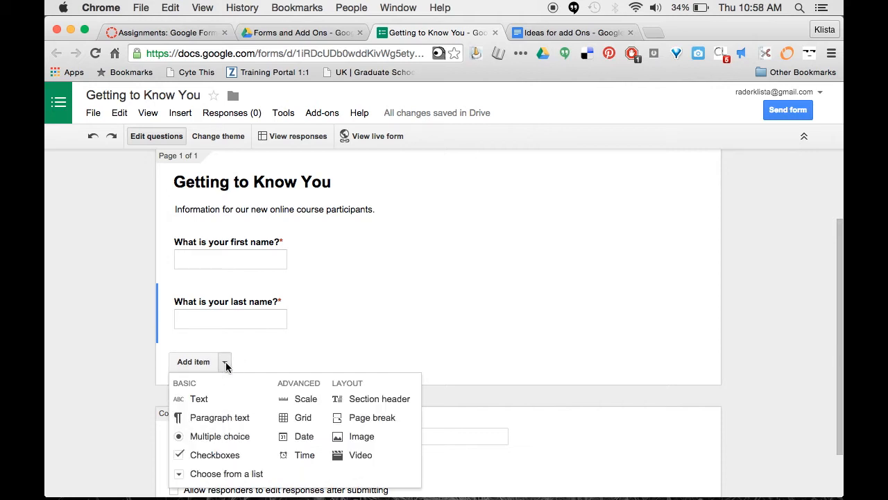
left_click(220, 401)
type("What is your email address?")
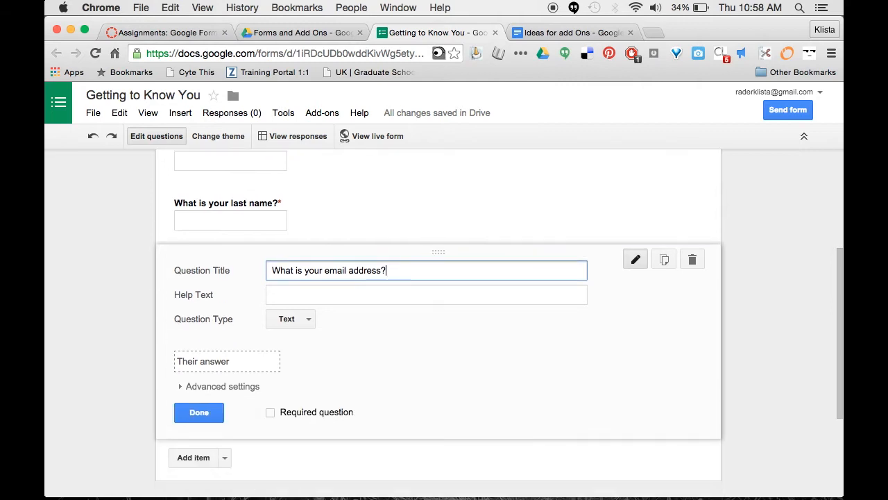
left_click(271, 412)
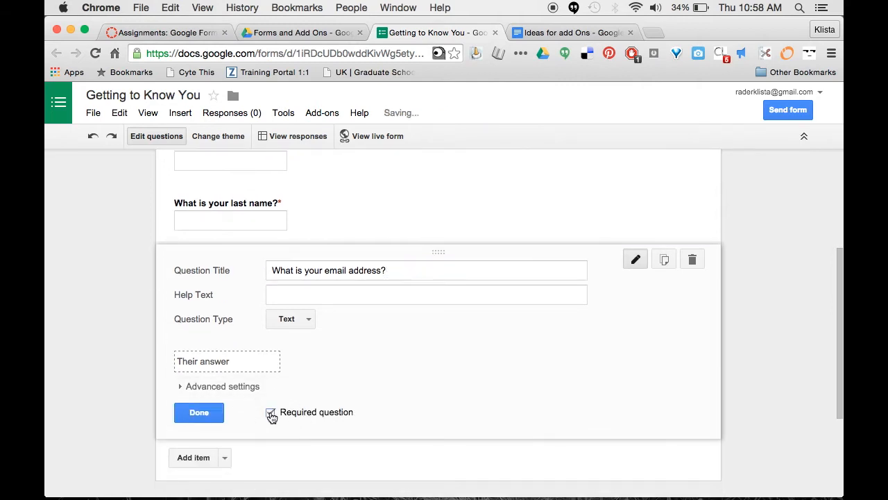
left_click(199, 412)
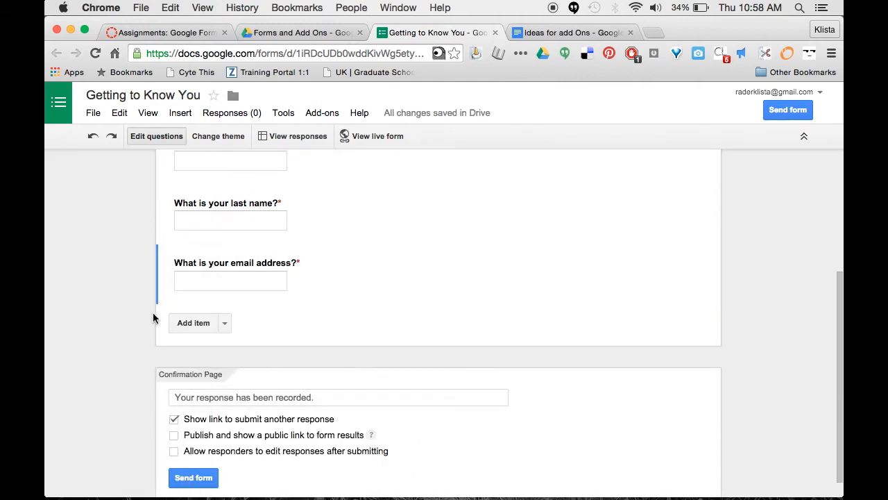
scroll(154, 317, "up", 5)
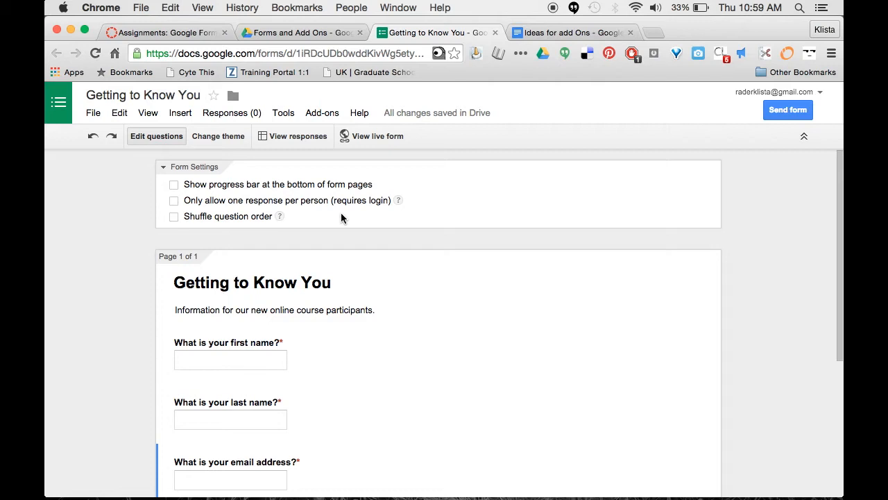
scroll(337, 358, "down", 1)
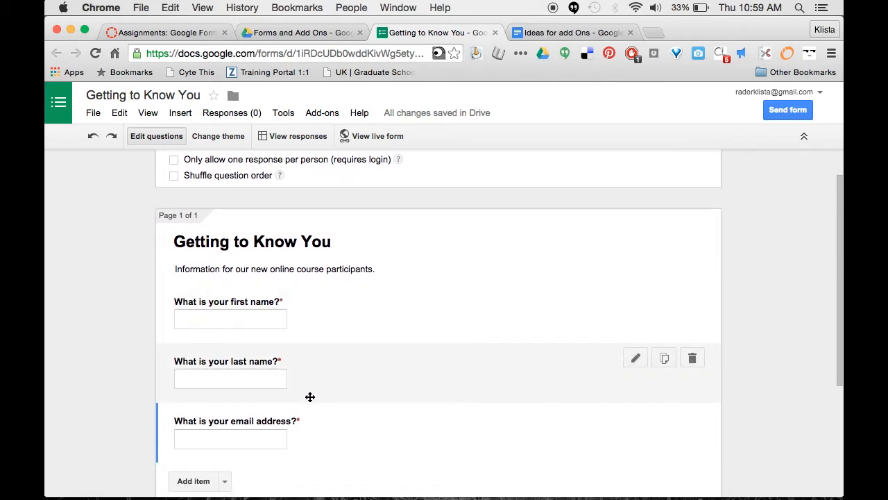
scroll(307, 413, "up", 1)
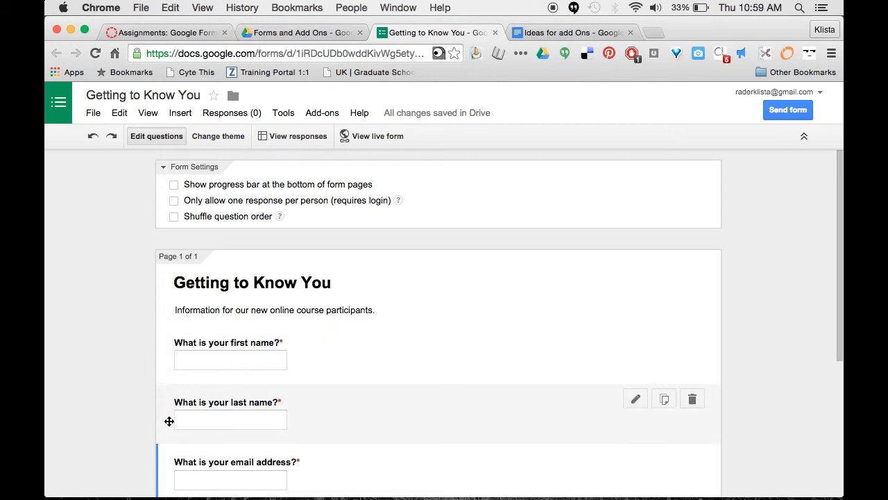
scroll(169, 421, "down", 3)
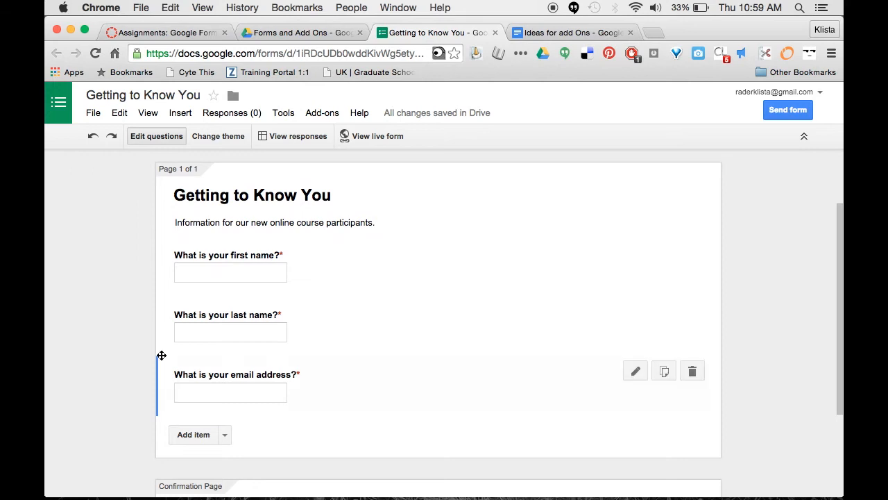
scroll(158, 404, "down", 2)
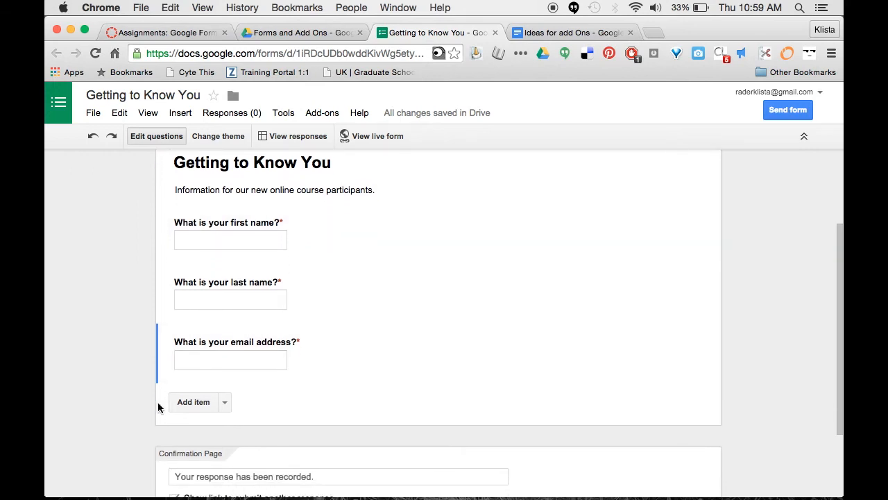
- Add an optional Text question titled "What is your teaching position?" and finish editing it
left_click(533, 33)
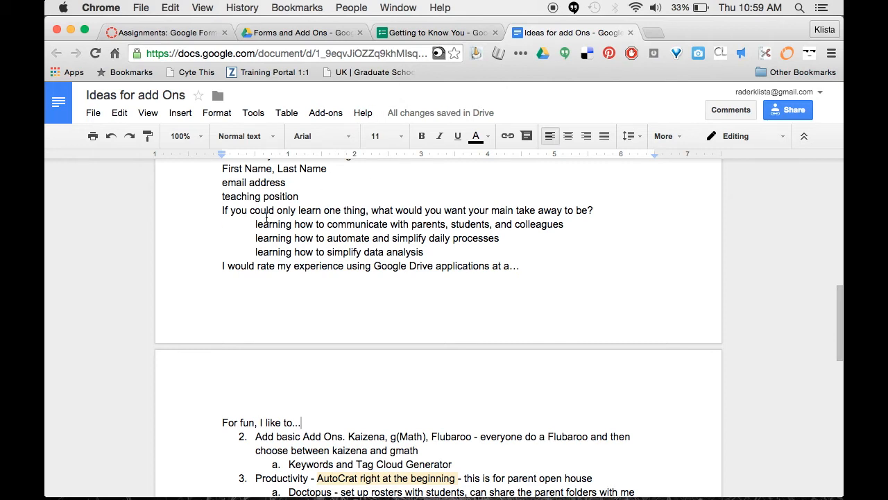
left_click(393, 35)
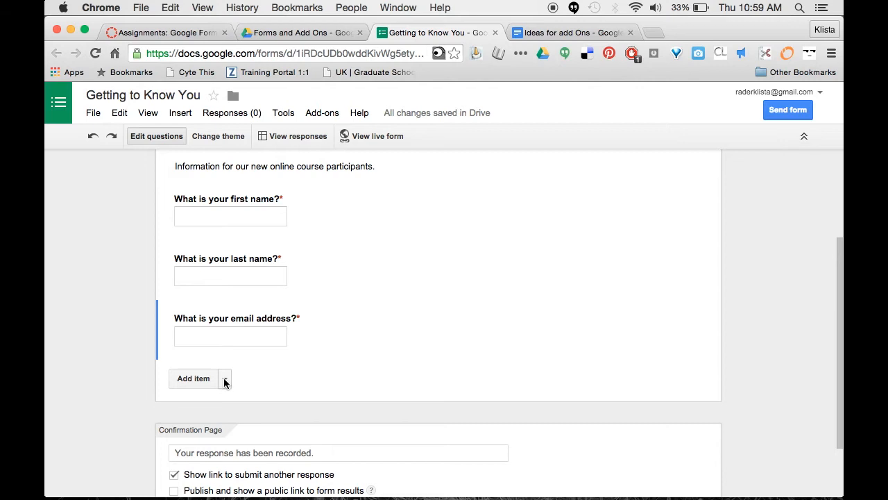
left_click(225, 379)
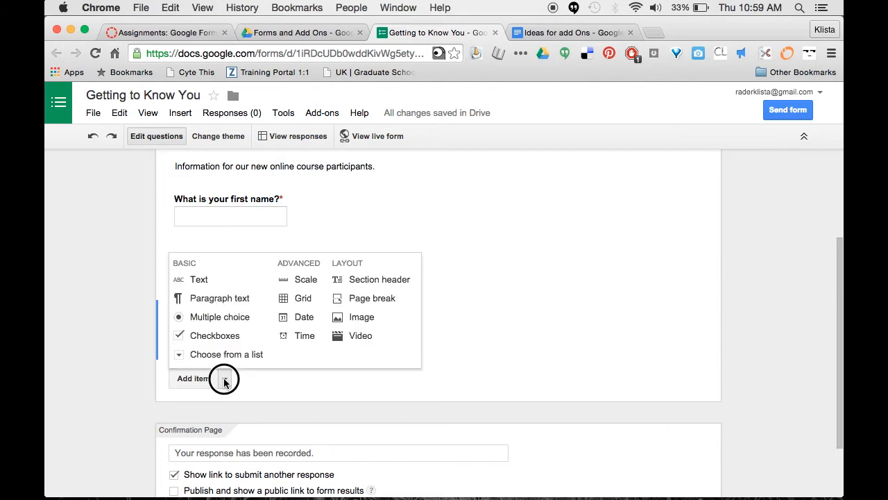
left_click(208, 284)
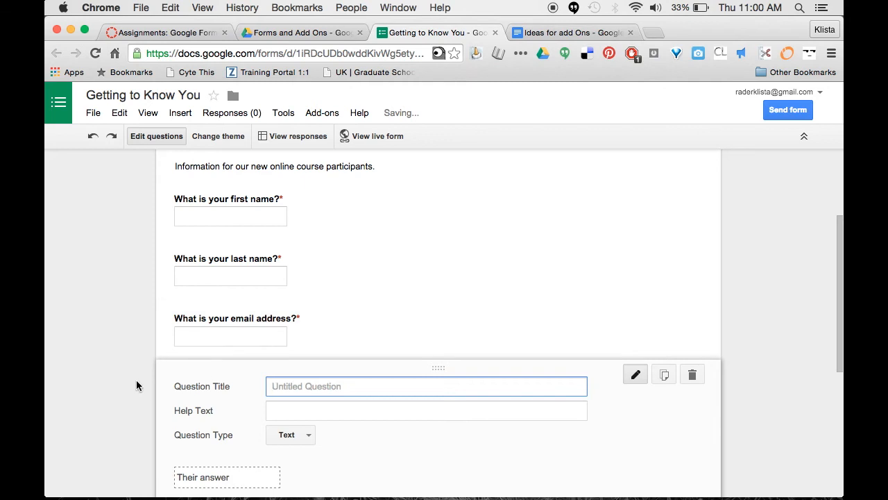
type("What is")
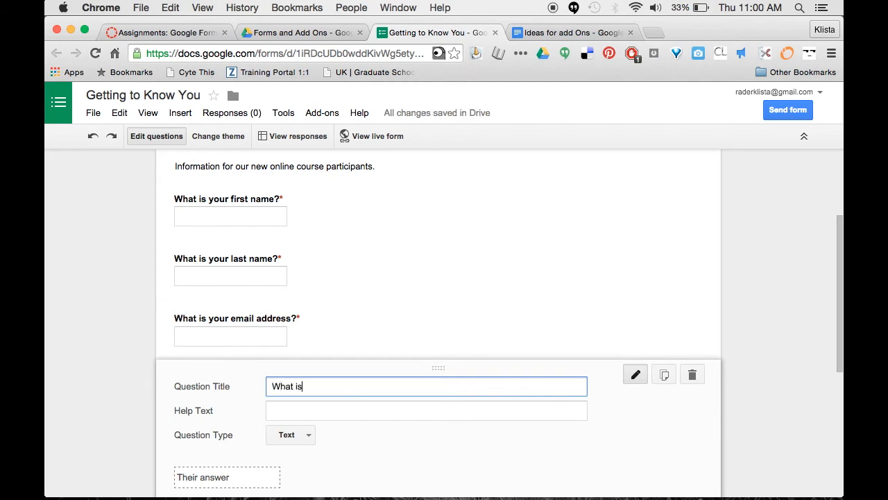
type(" your teaching position?")
scroll(138, 386, "down", 3)
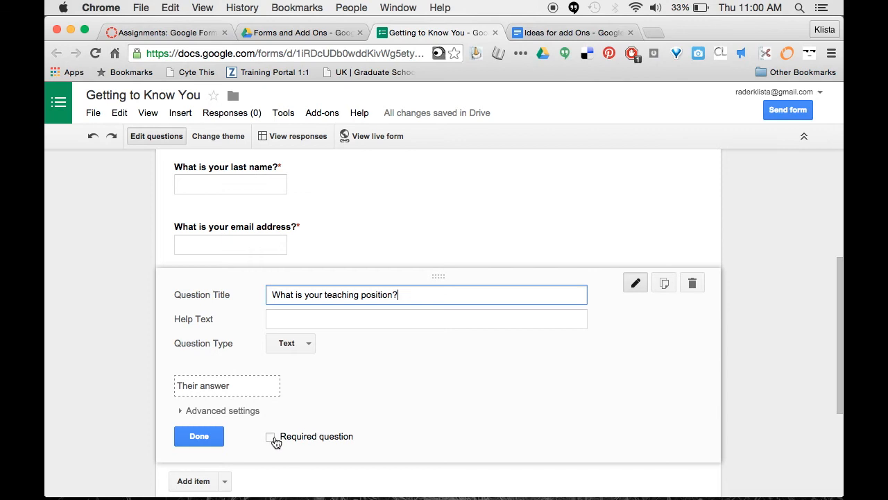
left_click(200, 437)
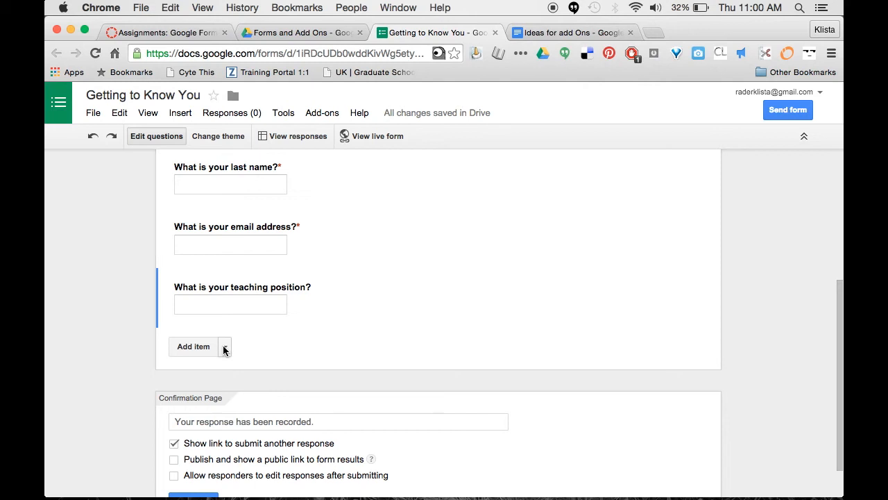
- Add a Multiple choice question titled "If you could only learn one thing from this course, what would you want to take away?"
left_click(225, 347)
left_click(229, 421)
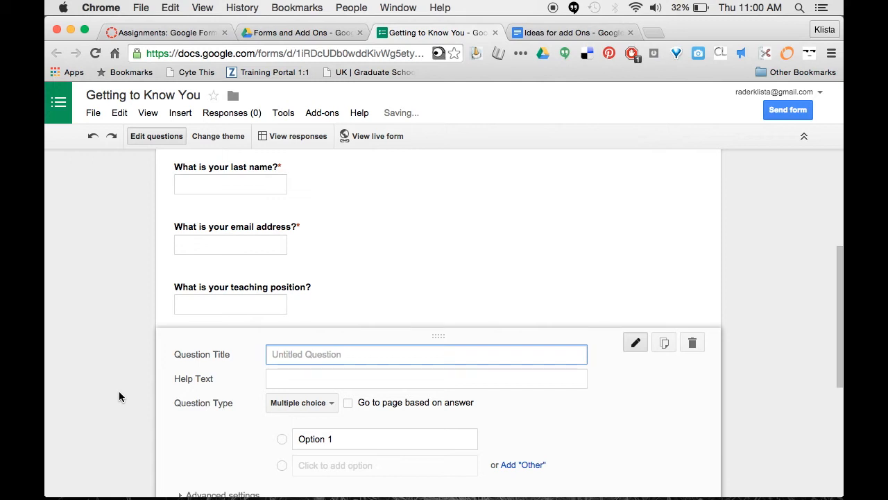
type("If ")
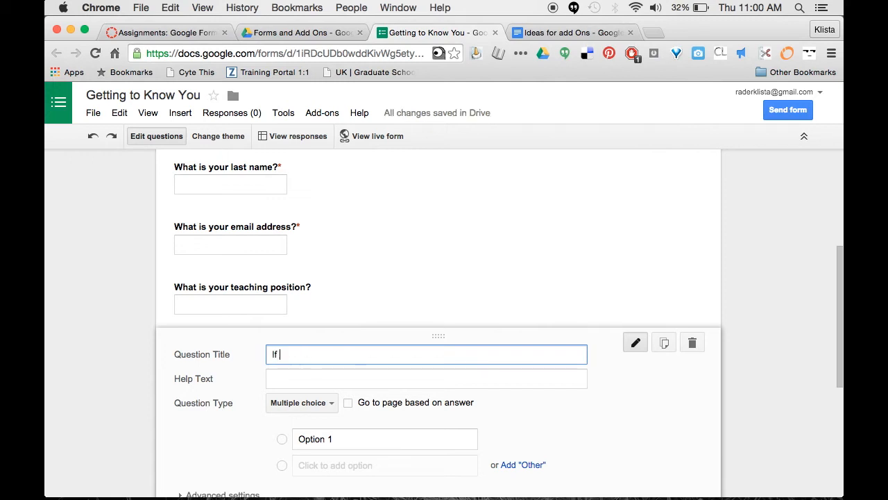
type("you could only learn one thi")
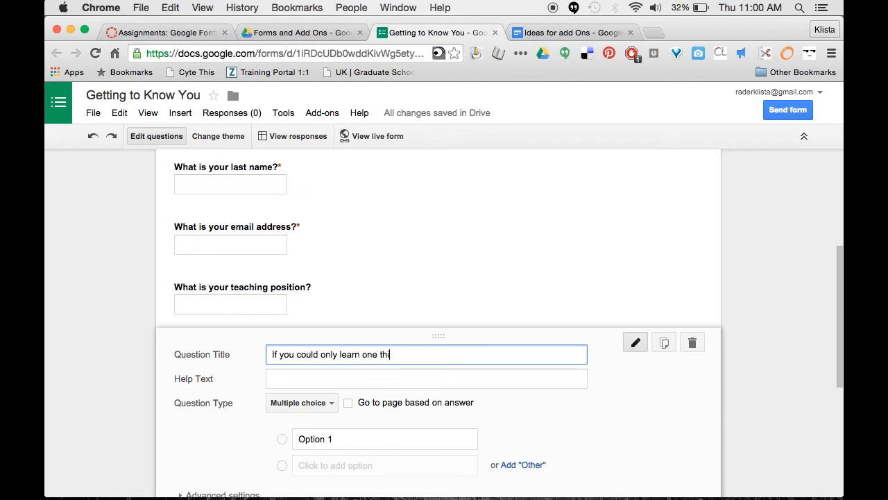
type("ng from this course, what wou")
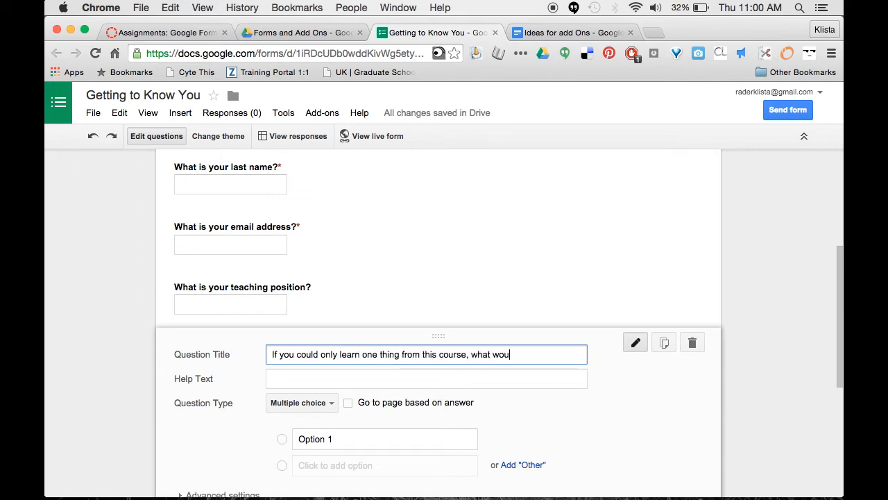
type("ld you want to take a")
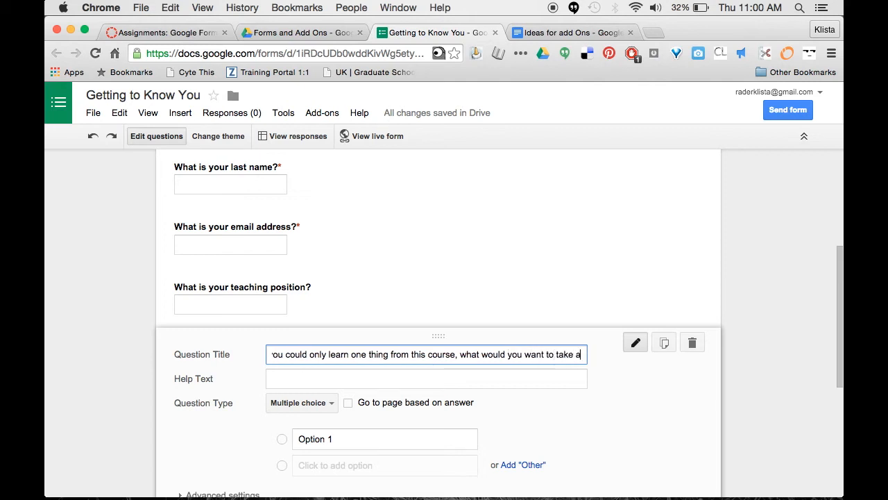
type("way?")
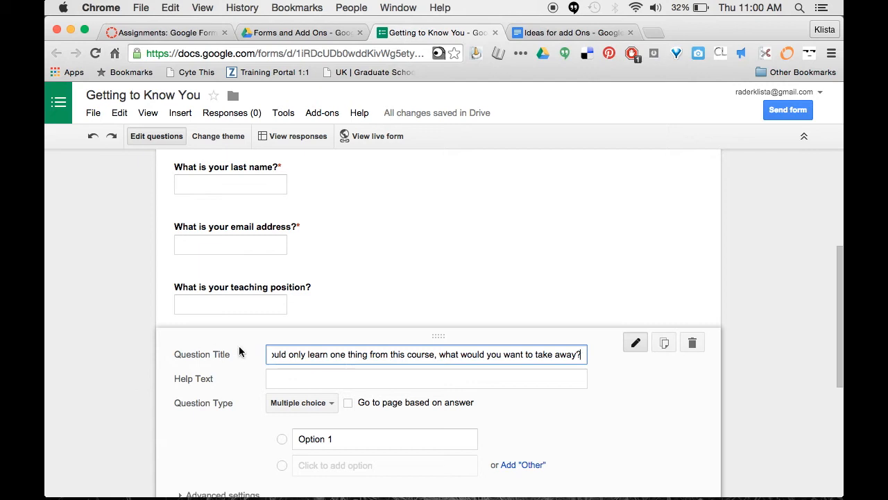
- Copy the three "learning how to" lines from the "Ideas for add Ons" document into the question as its answer options, replacing Option 1
left_click(531, 30)
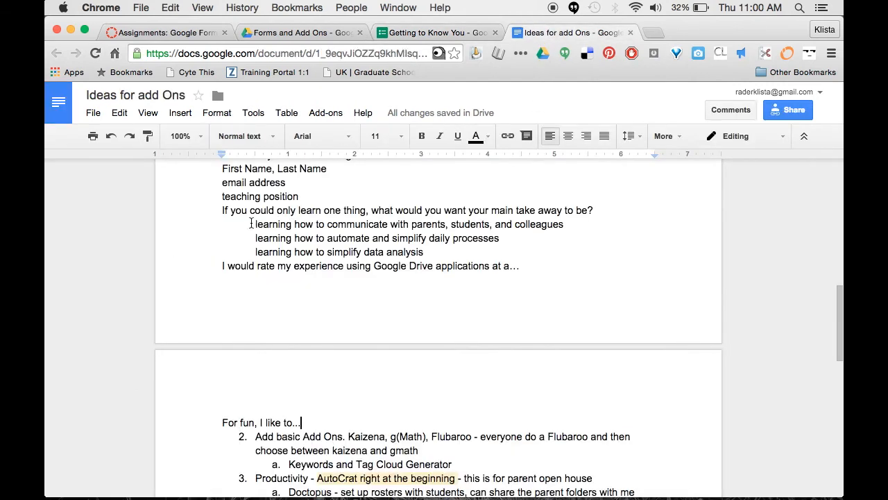
left_click_drag(273, 224, 439, 255)
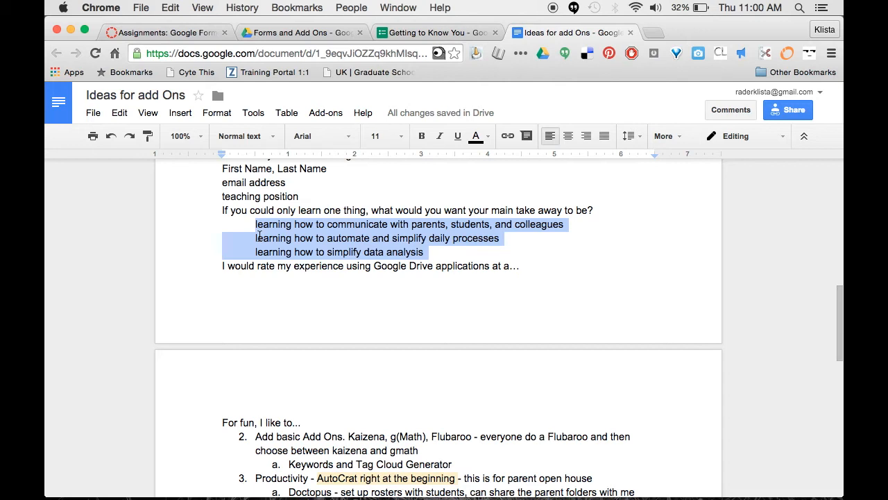
left_click(397, 32)
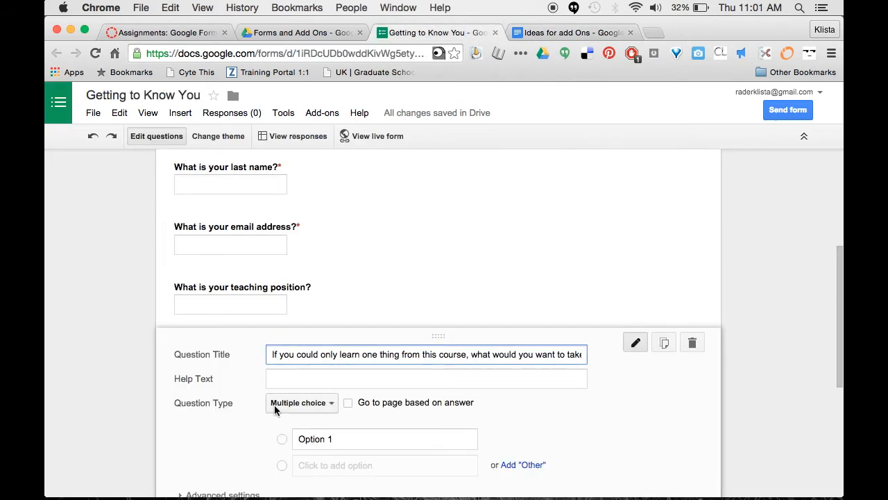
scroll(276, 406, "down", 1)
left_click(331, 410)
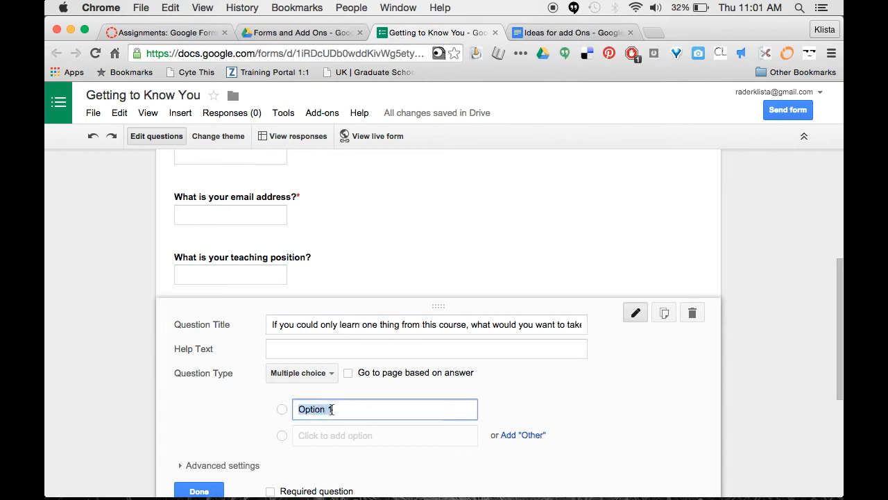
key("super+v")
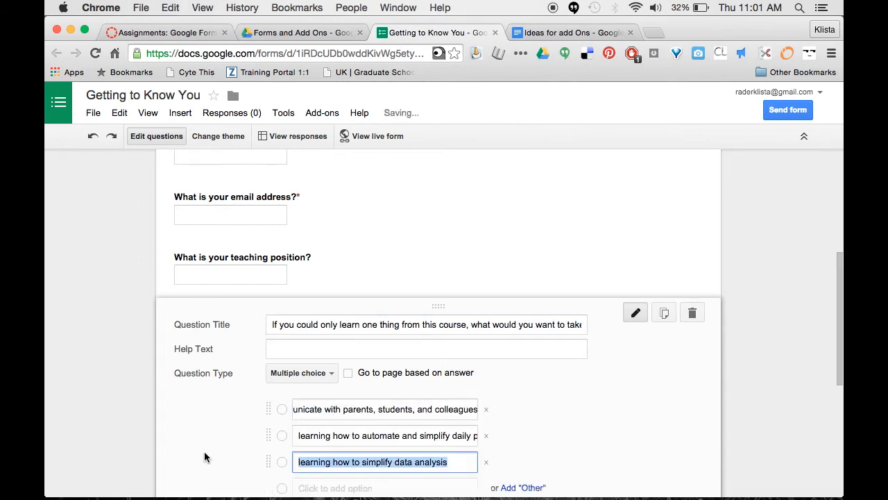
- Make the take-away multiple choice question required and finish editing it
scroll(254, 385, "down", 3)
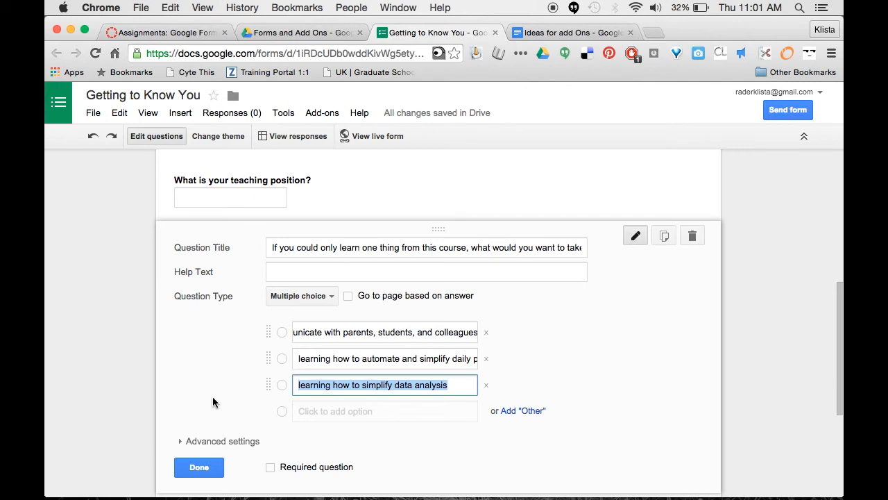
scroll(212, 396, "down", 1)
left_click(271, 439)
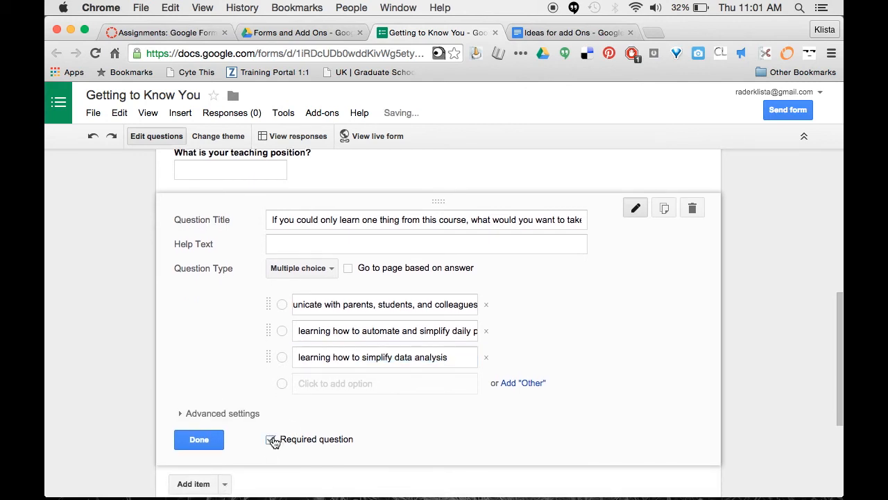
left_click(200, 439)
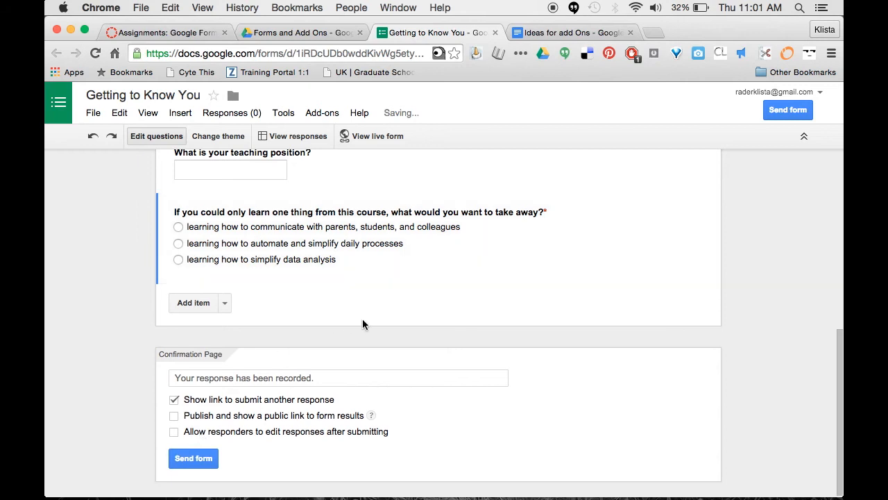
- Add a Scale question titled "How would you rate your proficiency in Google Drive applications?" with a range of 1 to 4
left_click(532, 33)
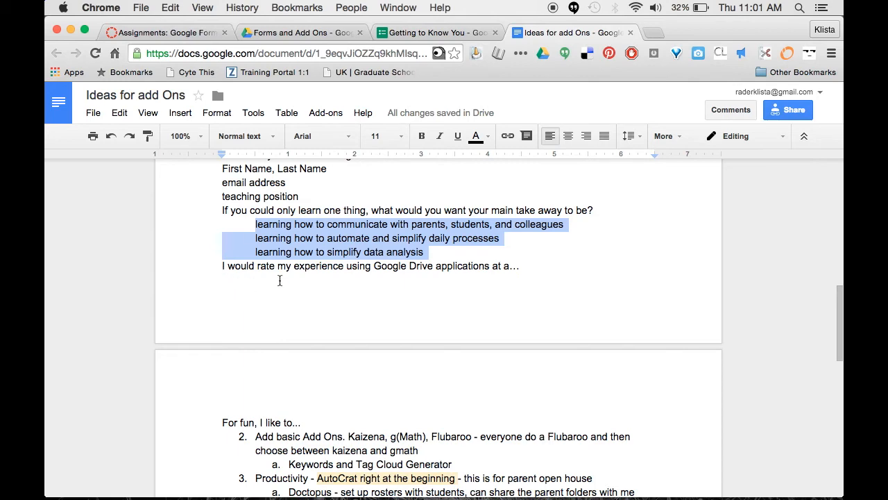
left_click(399, 33)
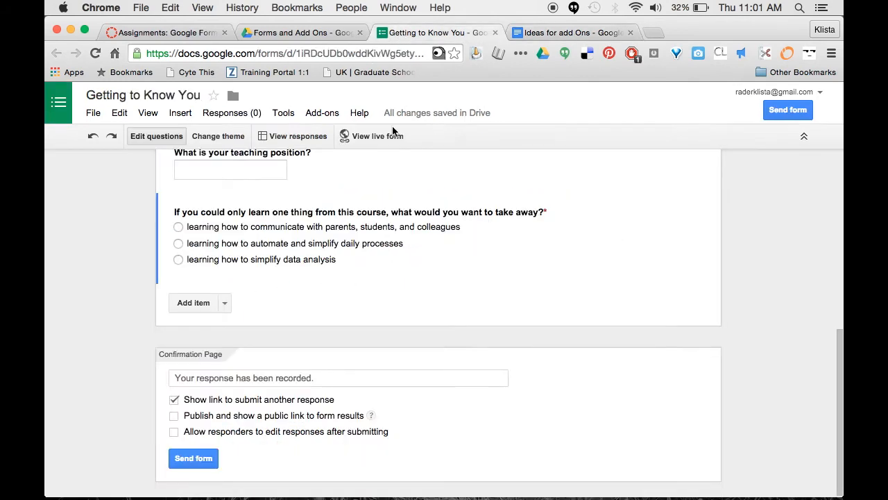
left_click(224, 304)
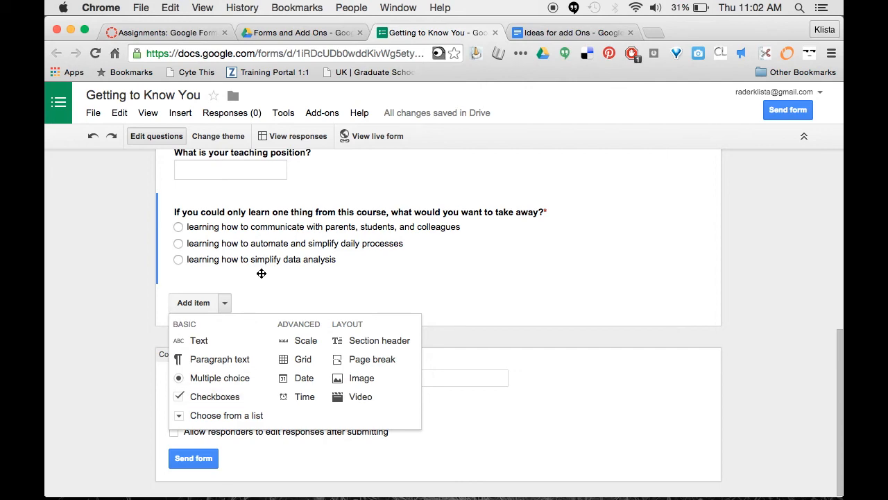
scroll(253, 298, "up", 4)
scroll(264, 244, "down", 4)
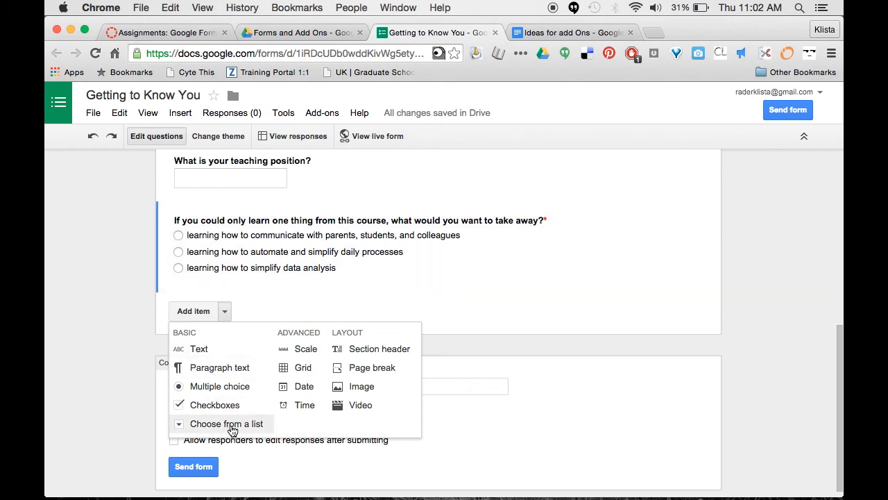
left_click(306, 354)
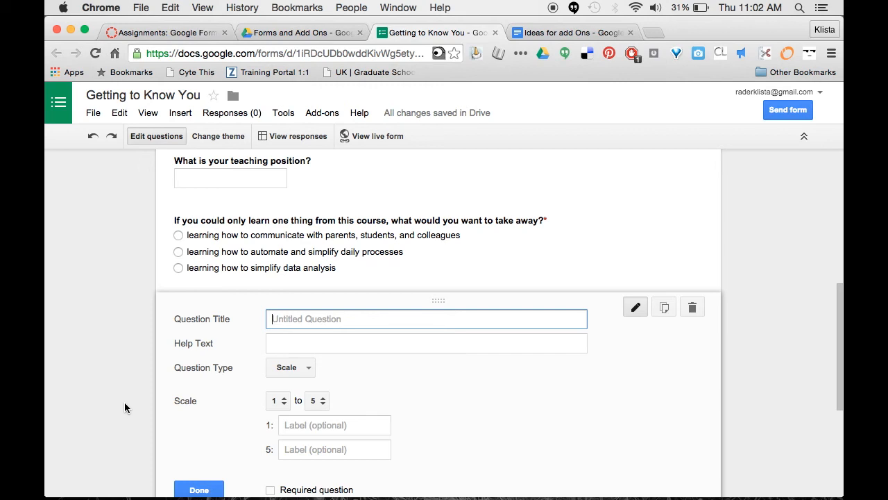
type("How would you ra")
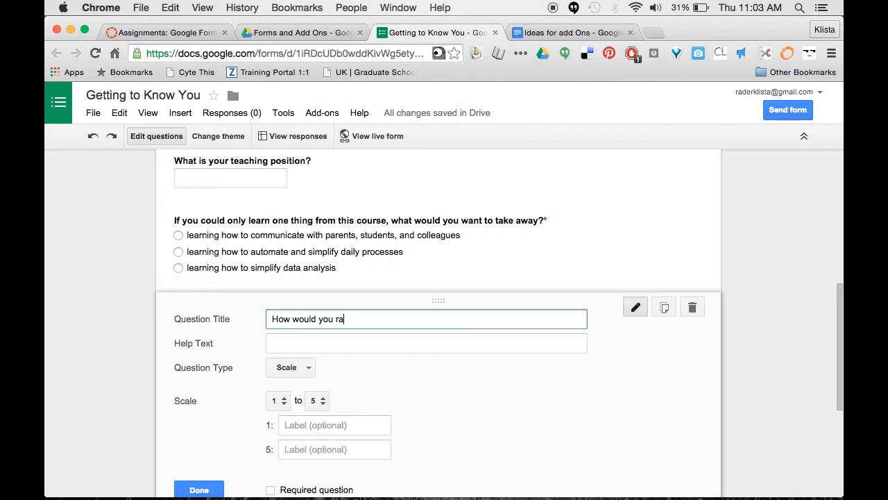
type("te your proficiency in ")
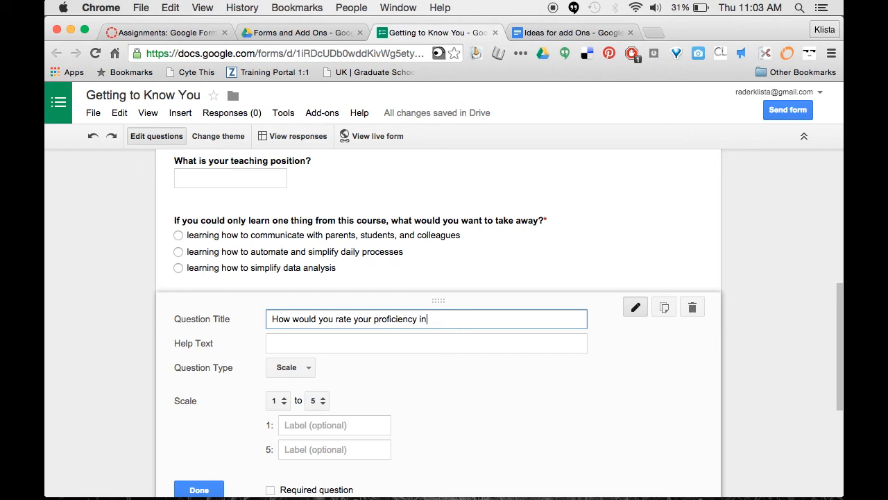
type("Google Drive application?")
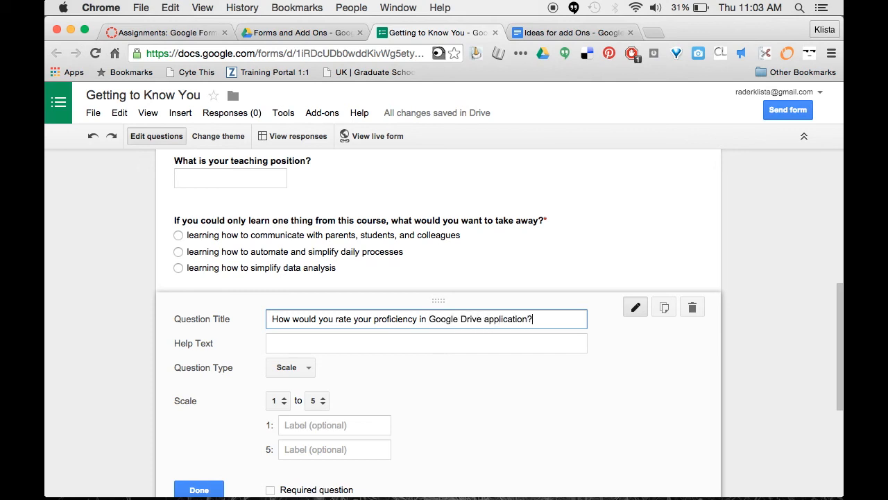
key("BackSpace")
type("s?")
left_click(323, 405)
left_click(323, 373)
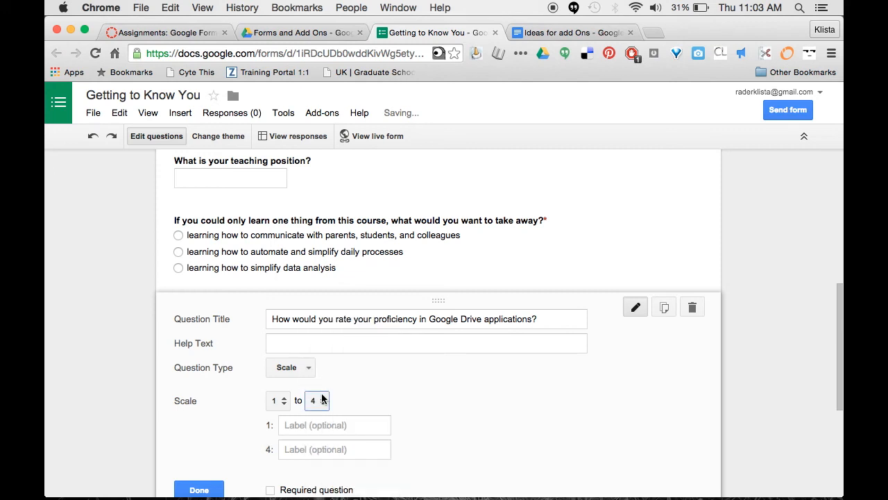
- Label scale value 1 "Not familiar at all" and value 4 "Very proficient", and make the question required
left_click(290, 426)
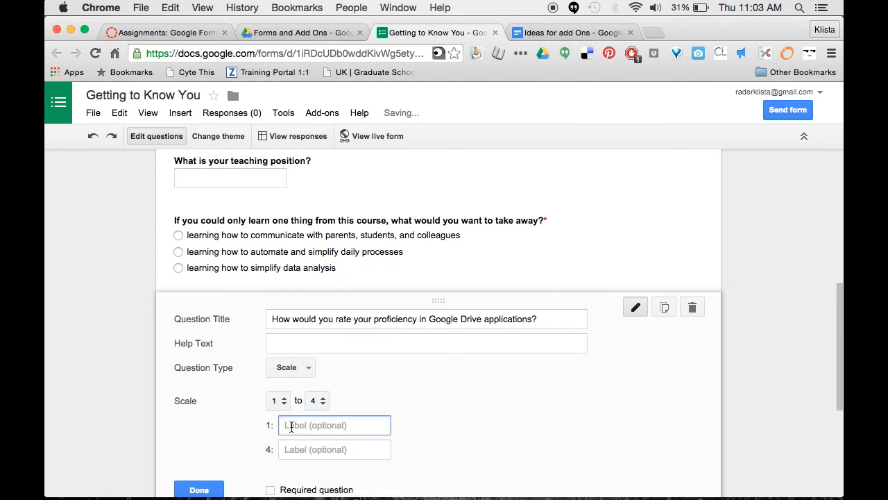
type("Not ")
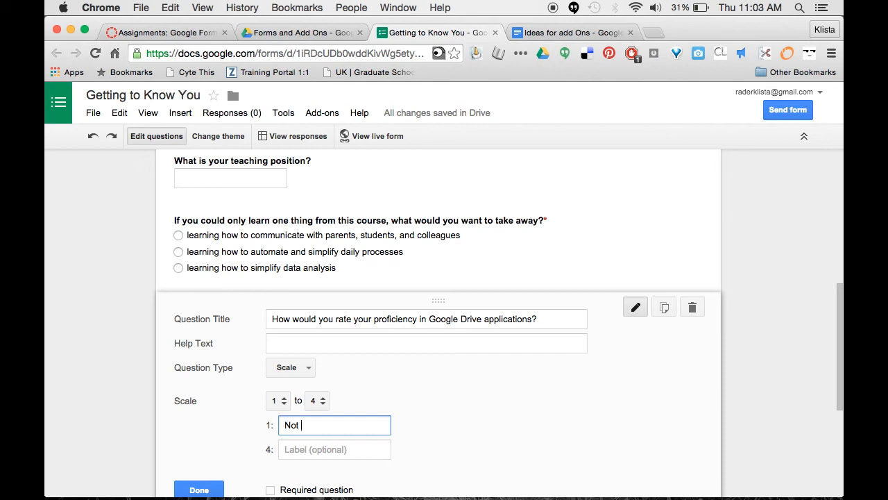
type("familiar at all")
scroll(291, 422, "down", 1)
left_click(290, 412)
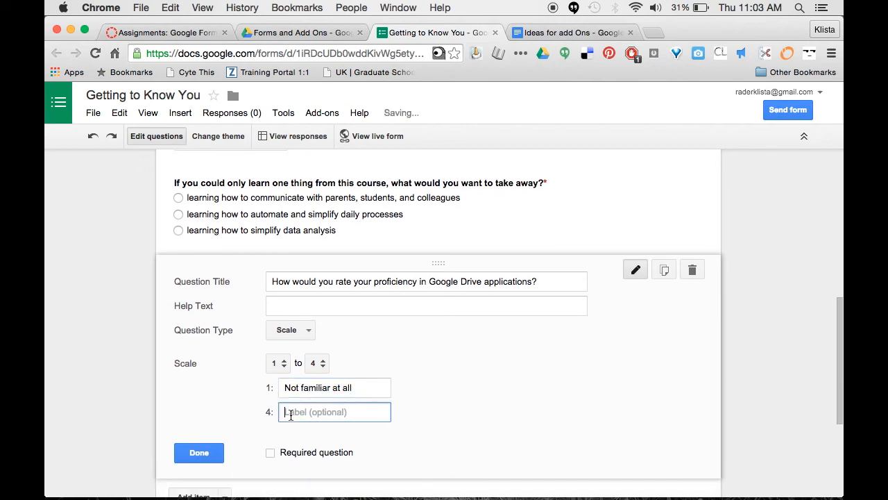
type("Very ")
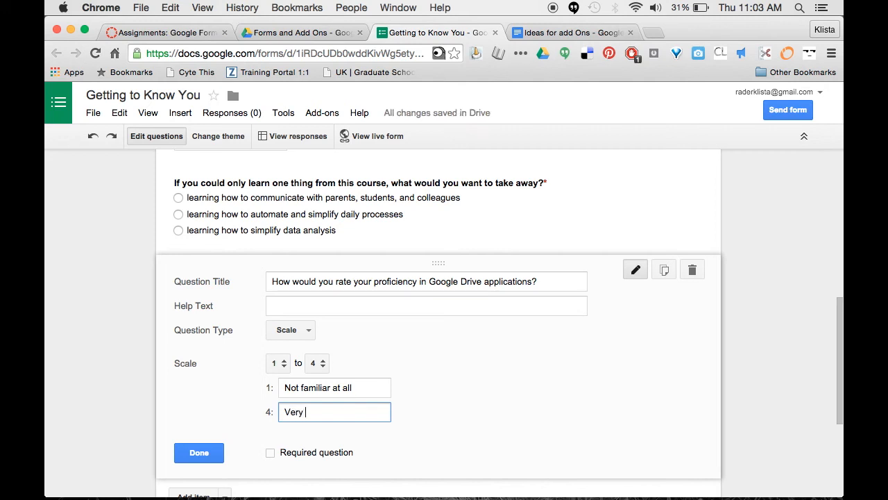
type("proficient")
left_click(270, 453)
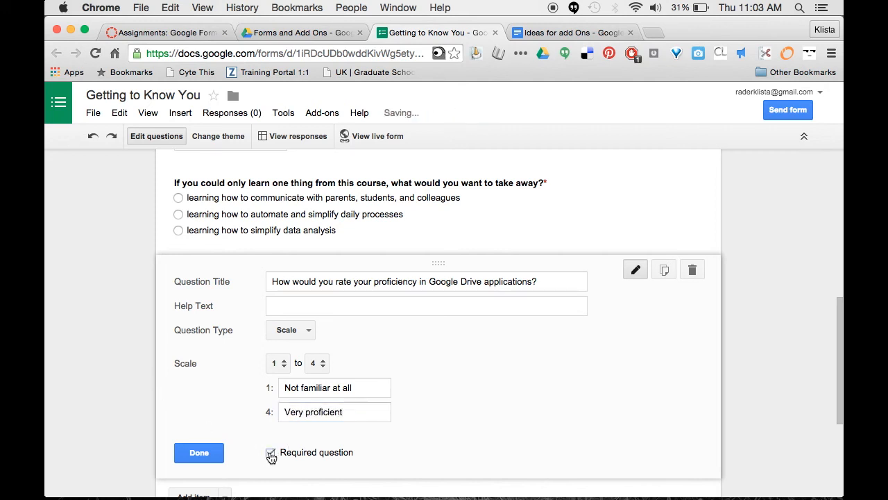
- Finish editing the scale question and add a Paragraph text question titled "For fun, I like to..."
left_click(192, 453)
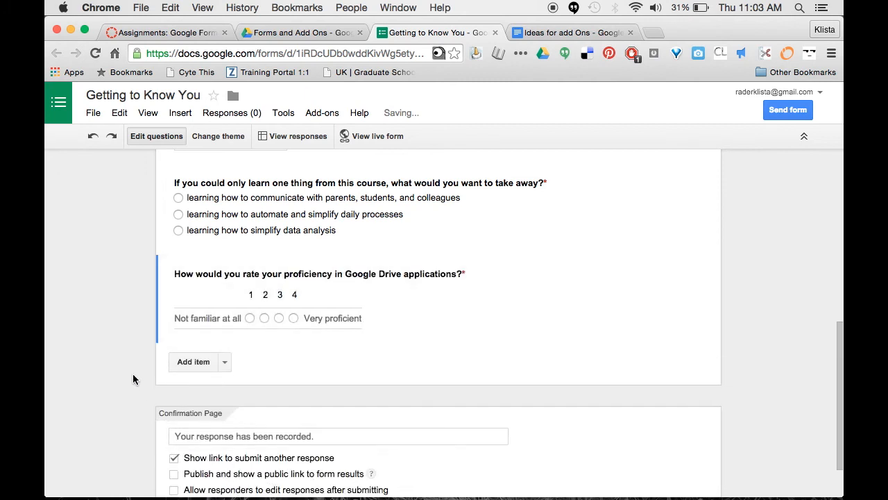
left_click(225, 361)
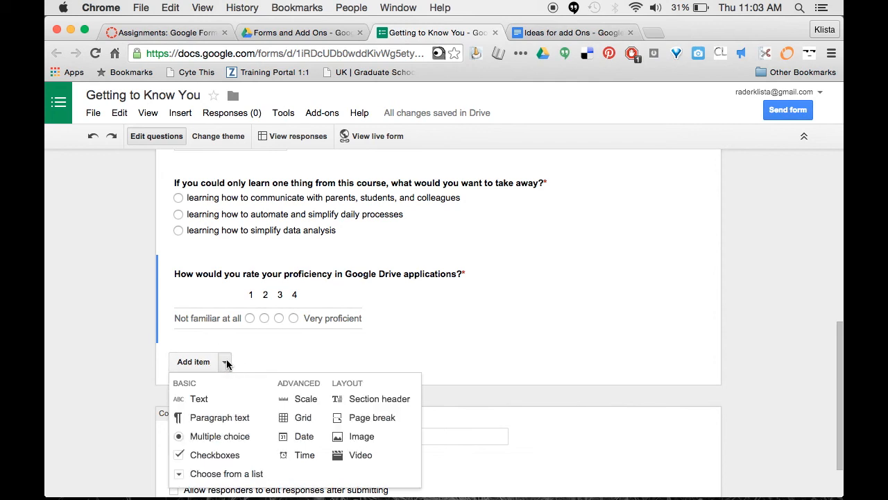
left_click(230, 416)
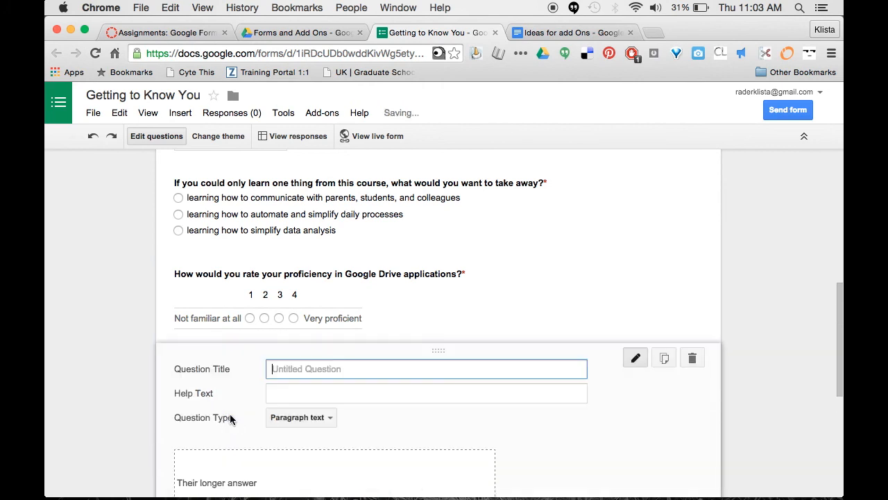
type("For fun, I li")
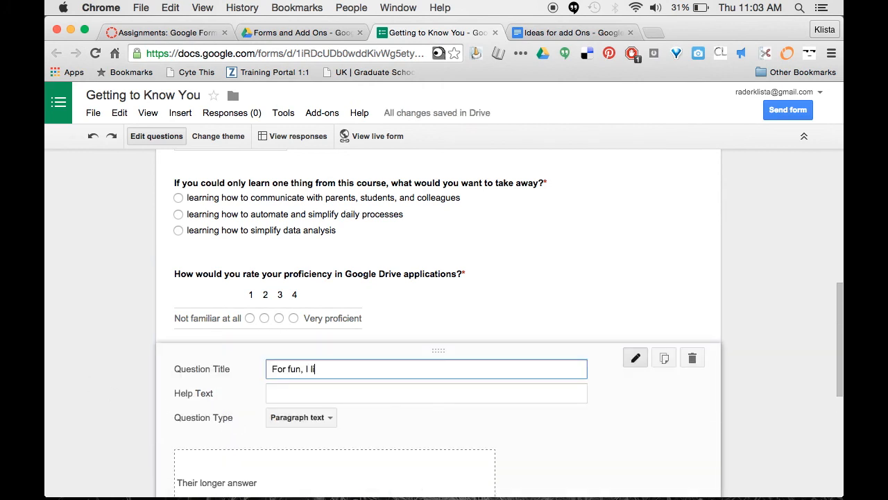
type("ke to...")
- Make the "For fun, I like to..." question required and finish editing it
scroll(180, 423, "down", 5)
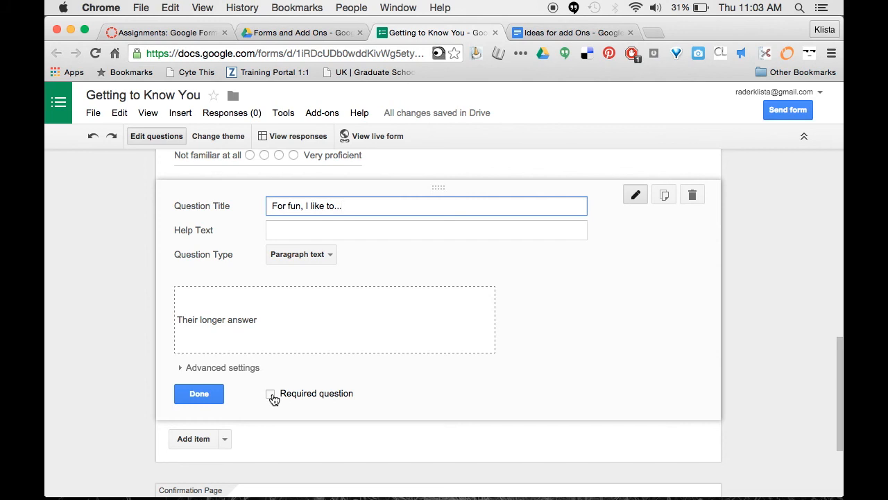
left_click(271, 394)
left_click(187, 400)
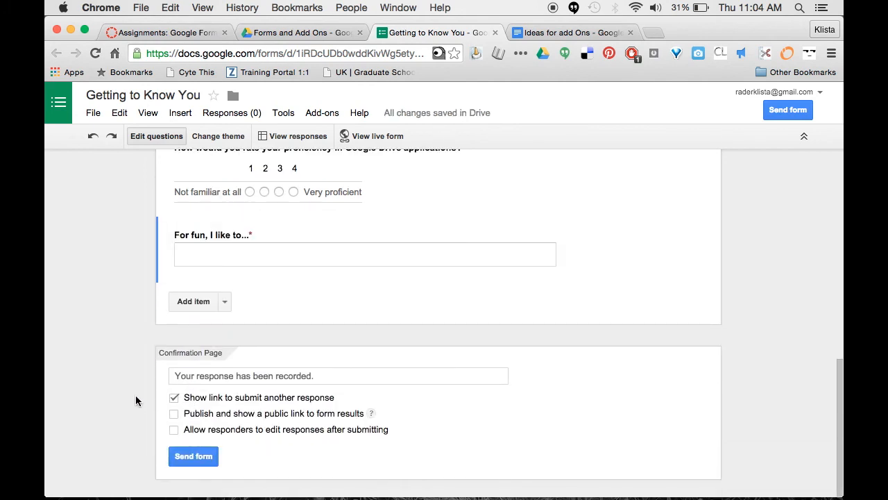
- Open the live version of the form and review all its questions
scroll(135, 400, "up", 15)
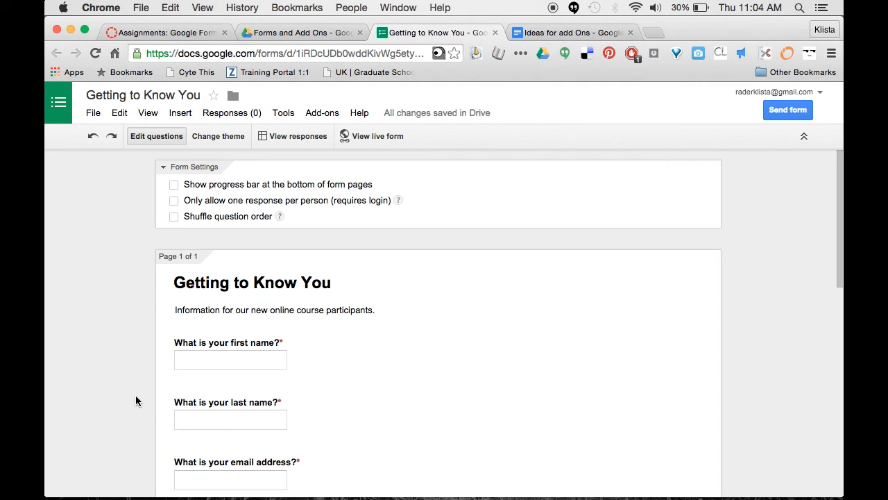
left_click(367, 137)
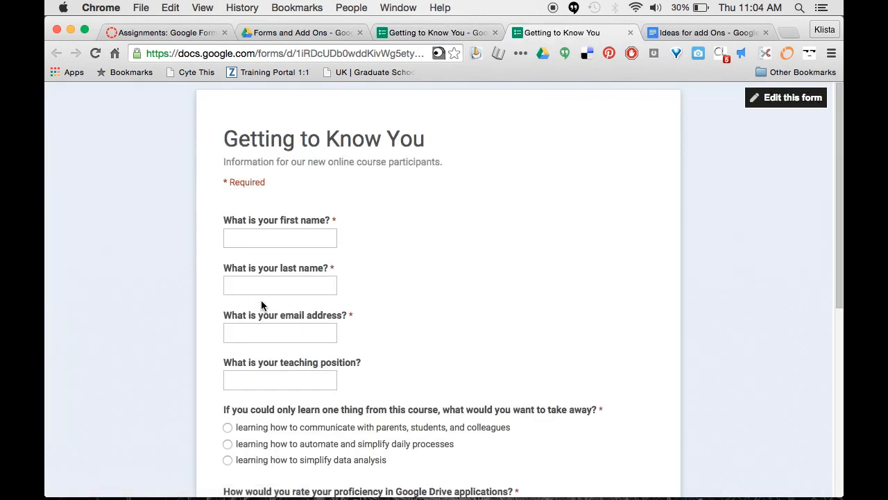
scroll(199, 319, "down", 3)
scroll(198, 319, "down", 5)
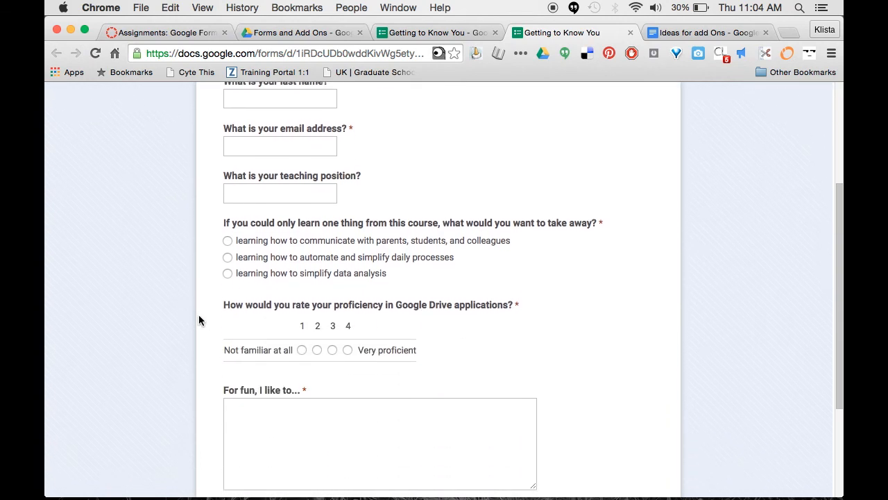
scroll(199, 320, "up", 5)
scroll(198, 320, "down", 1)
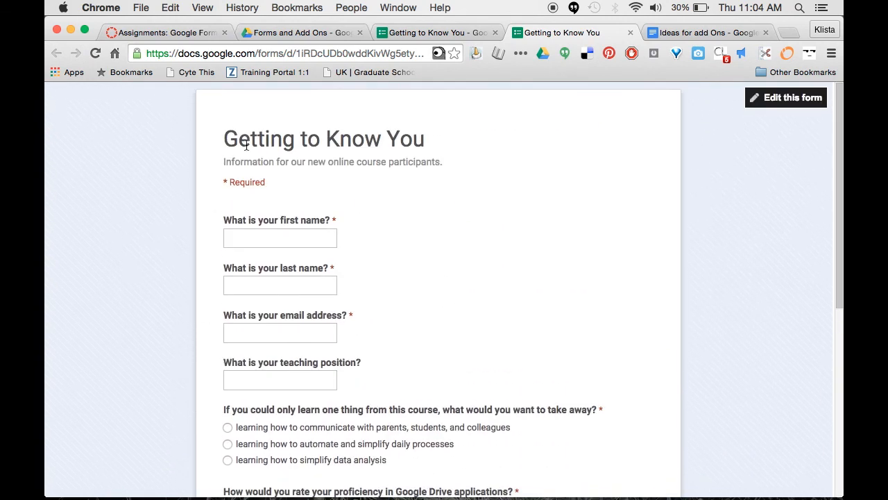
- Copy the full web address of the live form
left_click(275, 55)
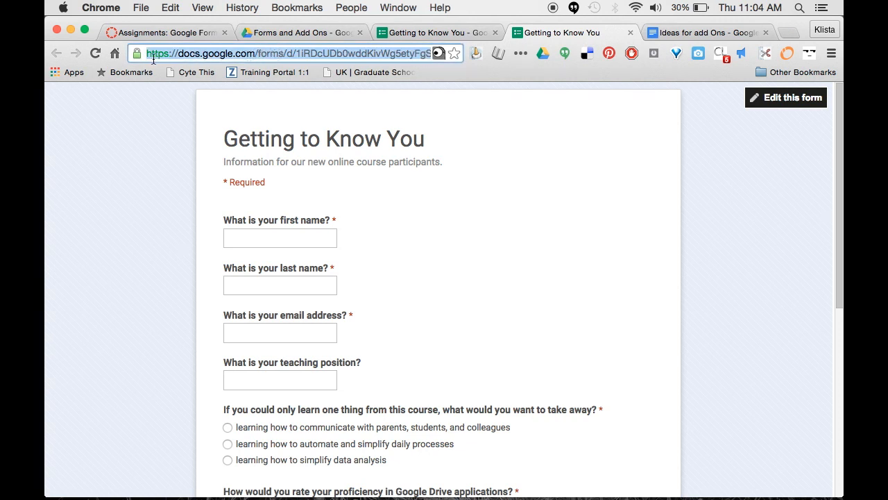
left_click(170, 6)
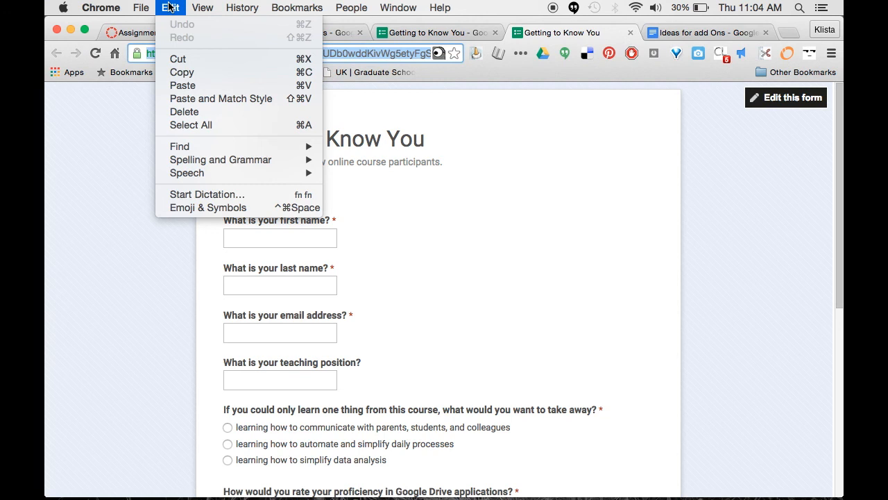
left_click(182, 72)
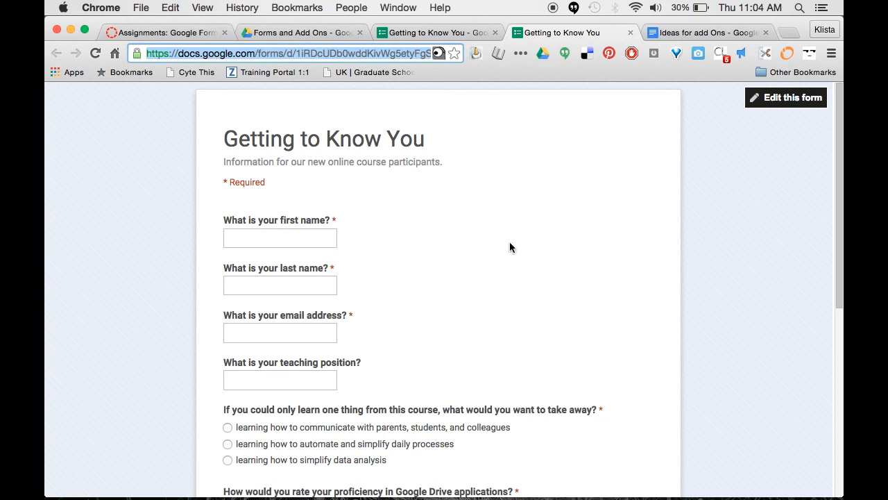
- Return to the form editor and open the options for sending the form by email, ready for recipients
left_click(474, 33)
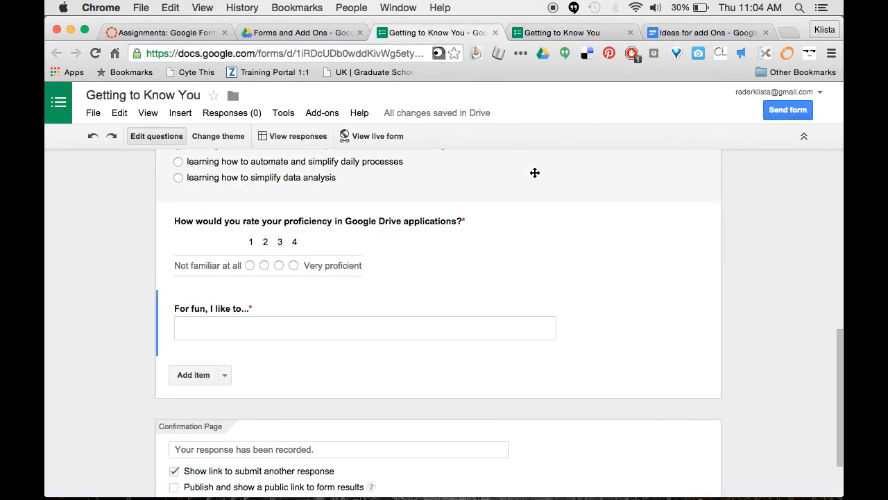
left_click(781, 116)
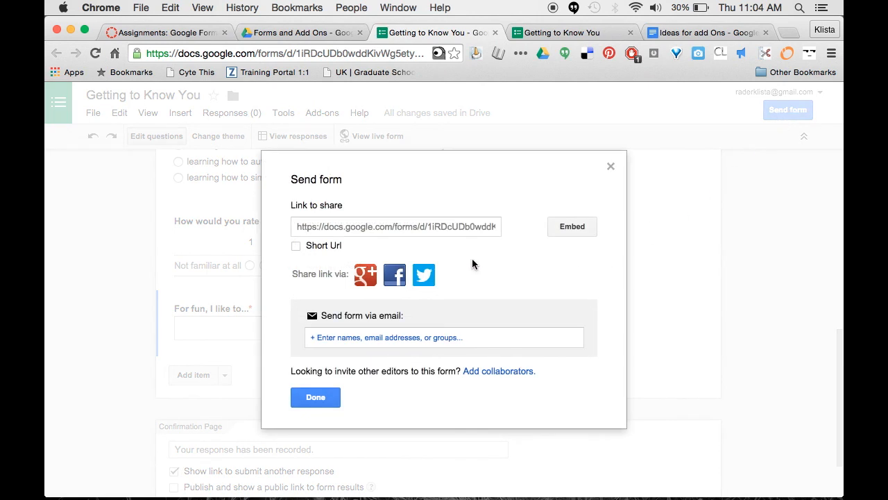
left_click(417, 338)
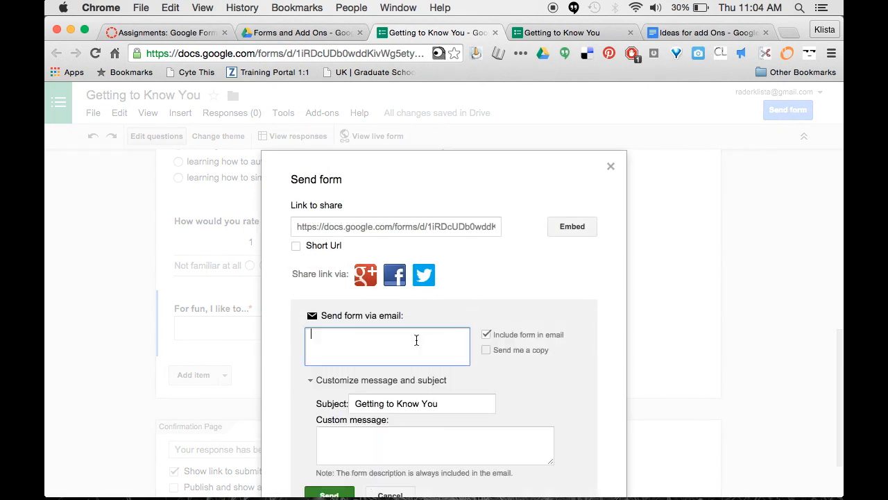